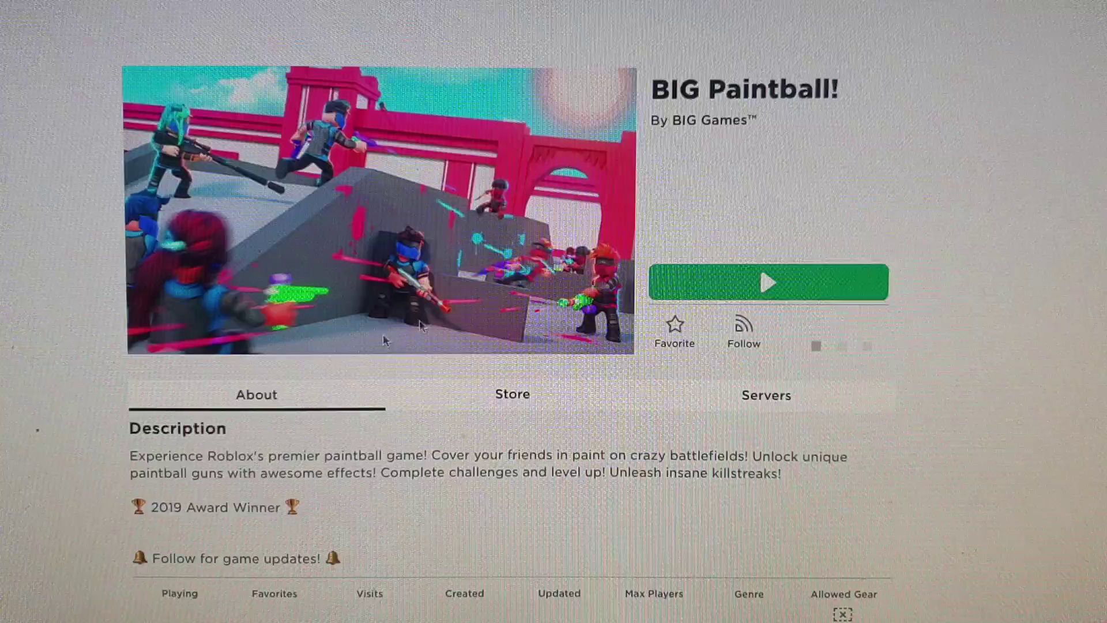
Step: Launch BIG Paintball! in the Roblox app and deploy into the match with the Sniper
click(699, 295)
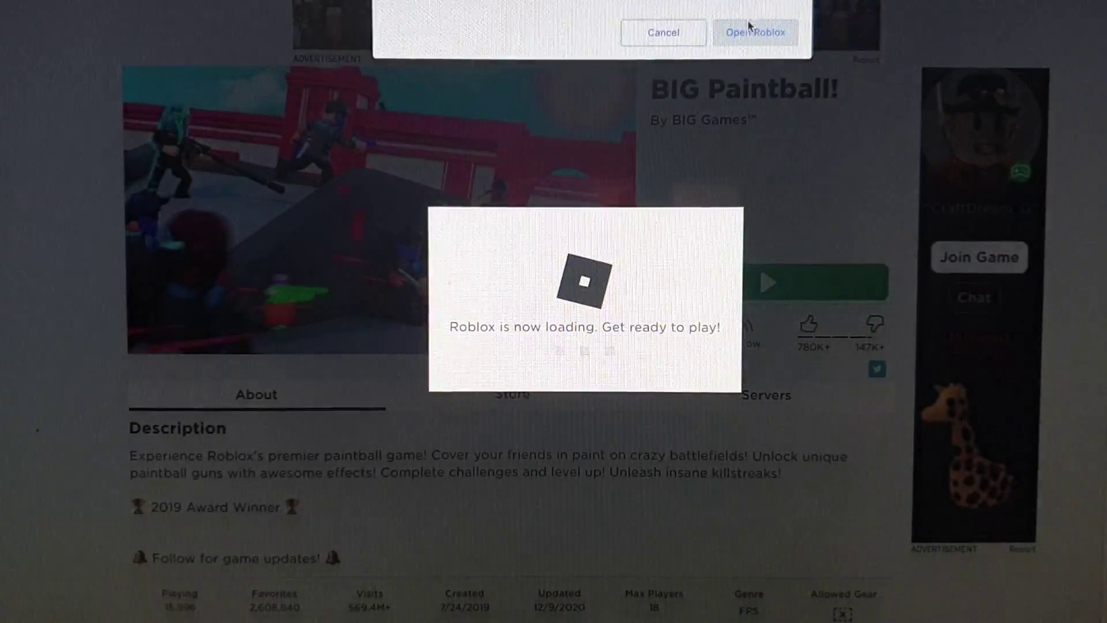
click(748, 32)
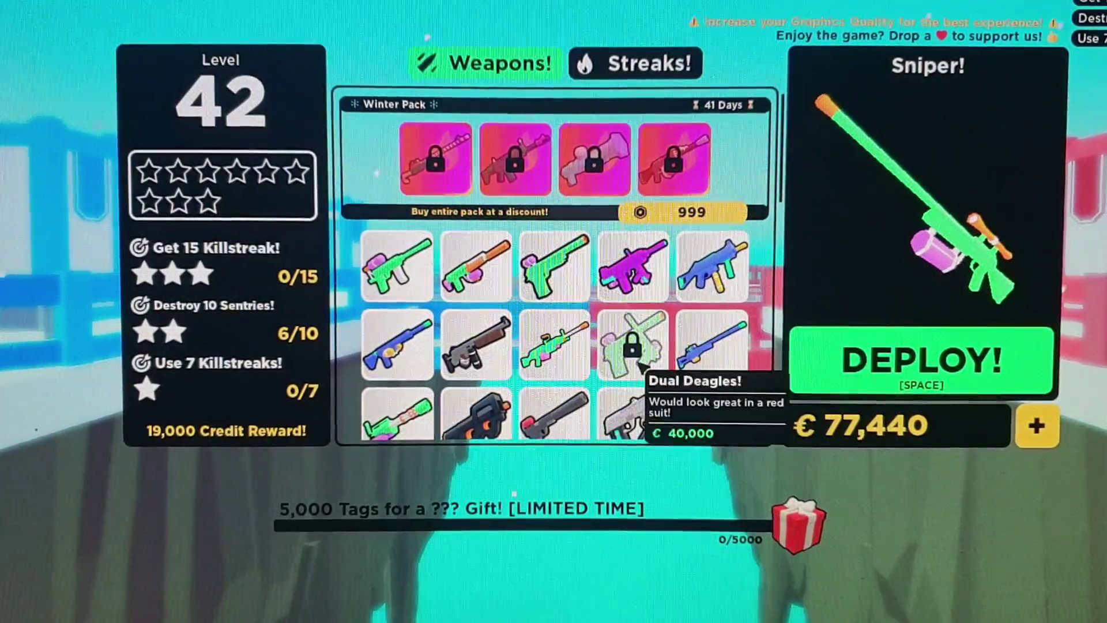
scroll(606, 388, down, 3)
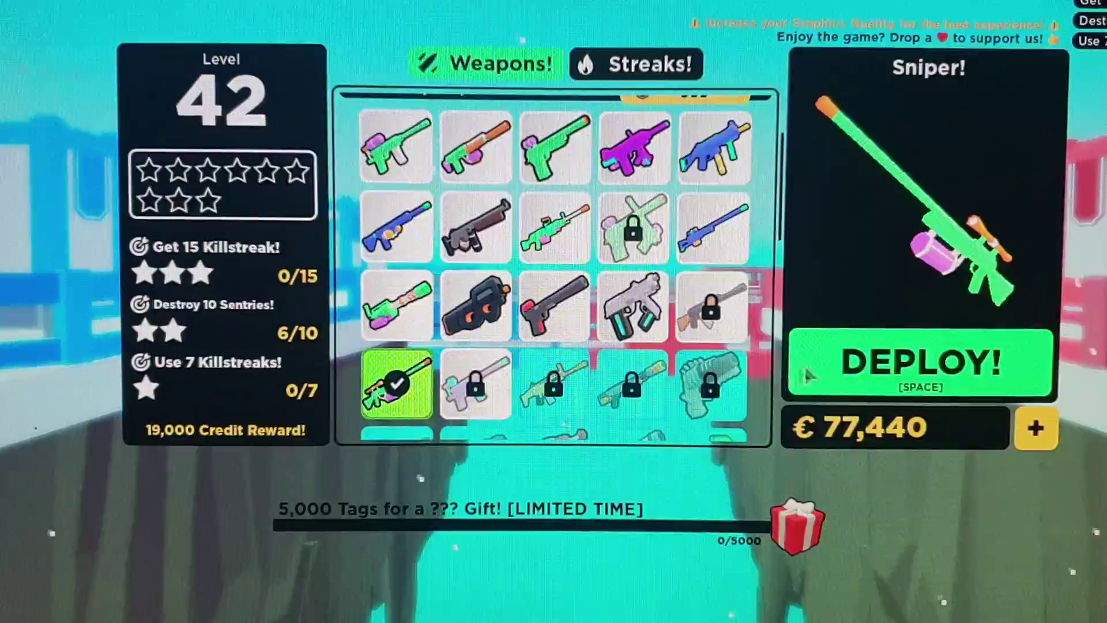
click(857, 372)
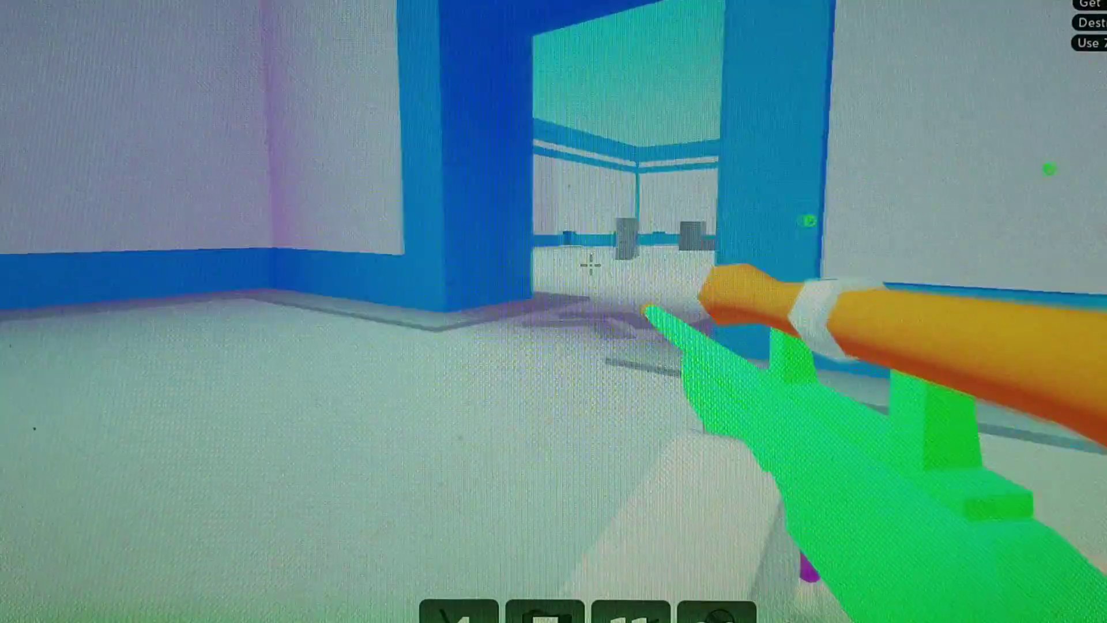
Step: Advance through the grey-block room past the blue pillar, scoping ahead
key(w)
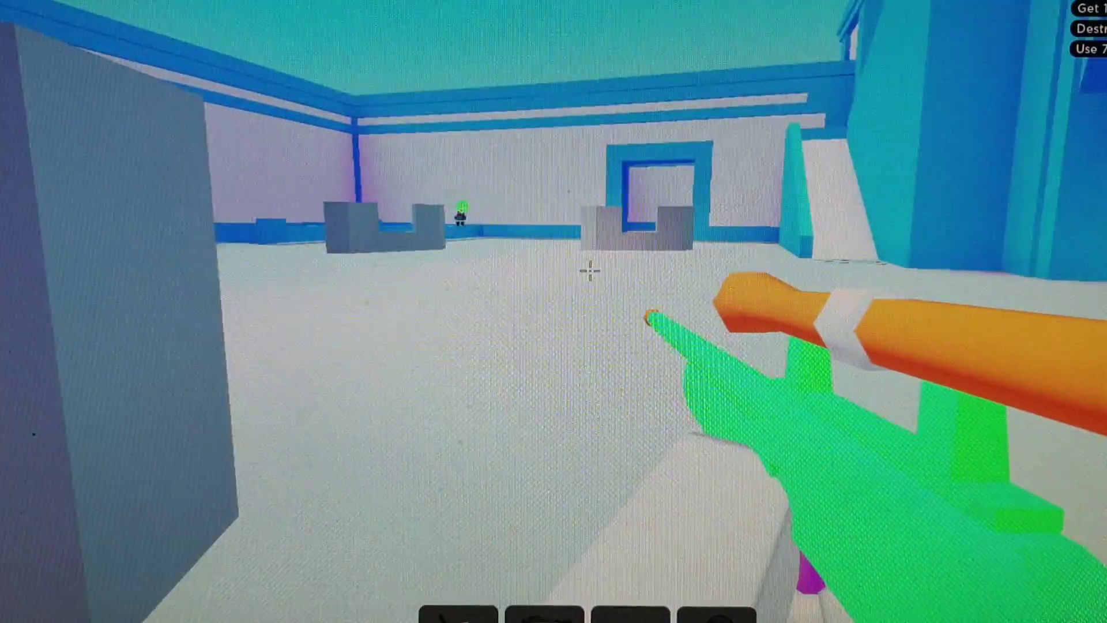
key(w)
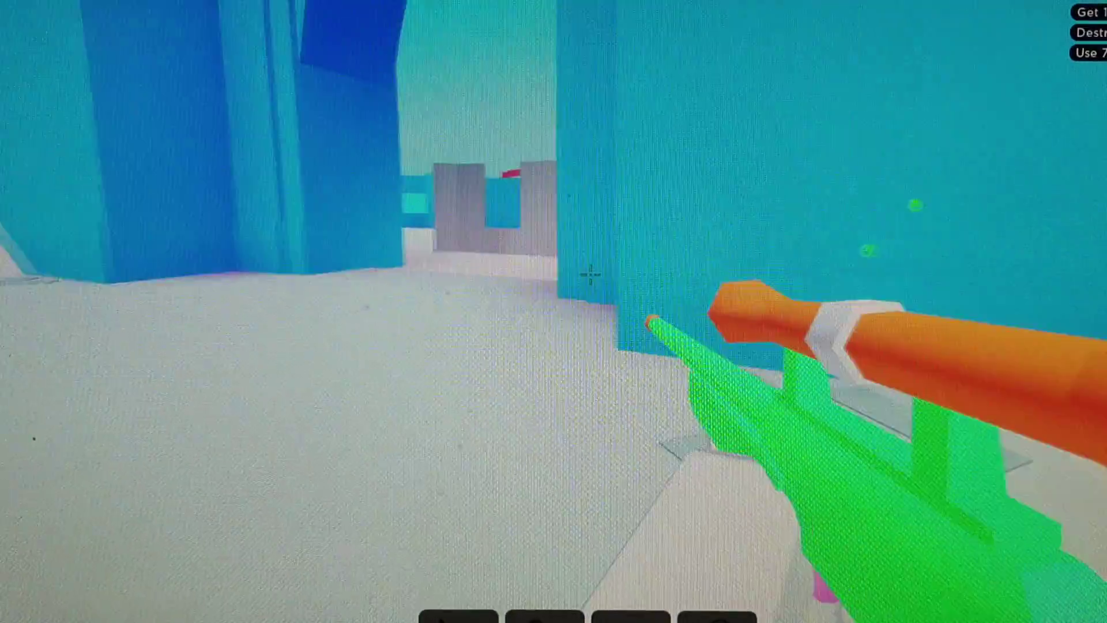
key(w)
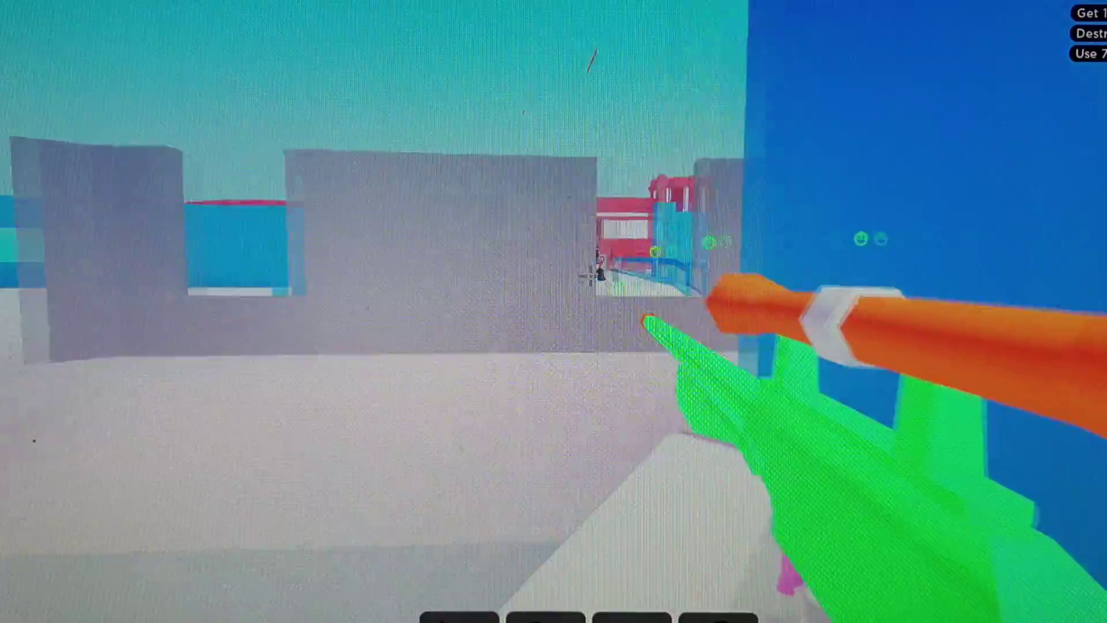
right_click(590, 275)
key(w)
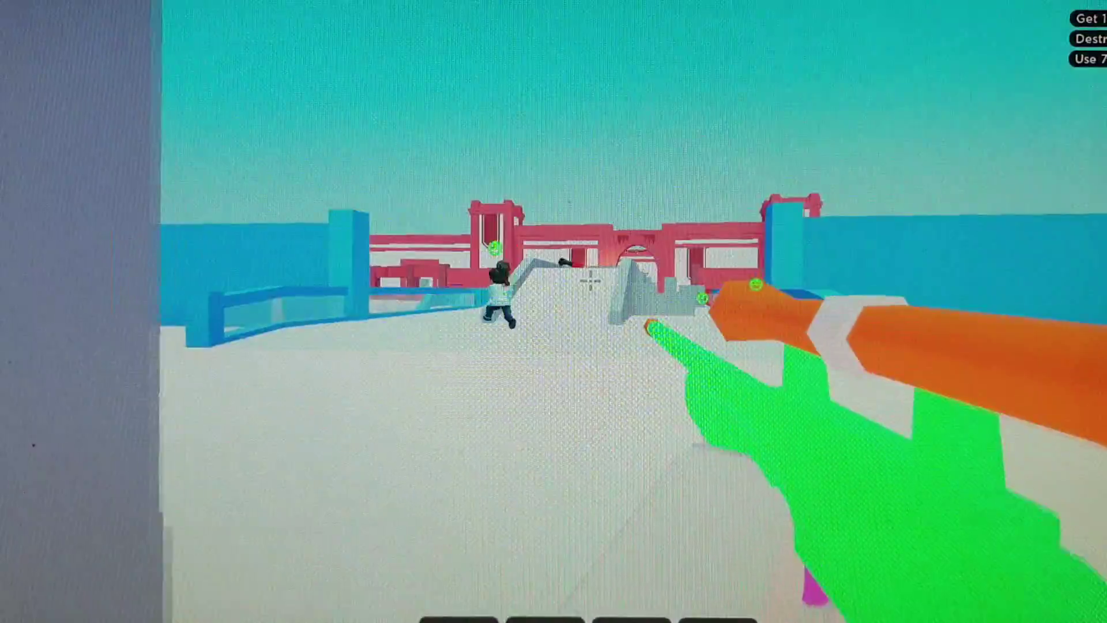
right_click(591, 275)
right_click(592, 281)
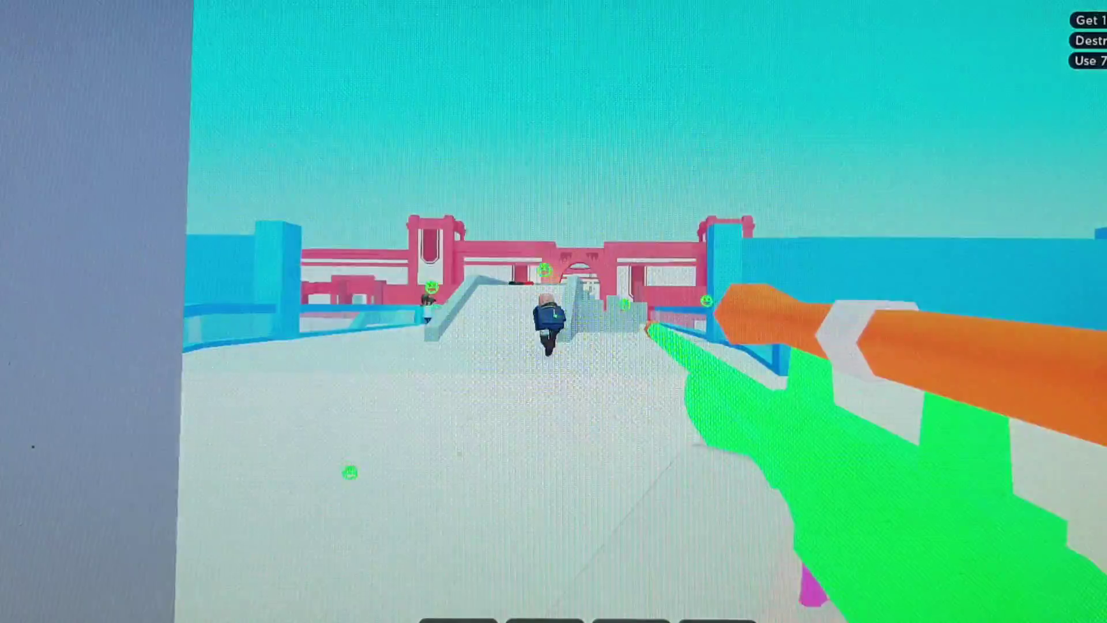
Step: Scope in on the fort and shoot two opponents there
key(w)
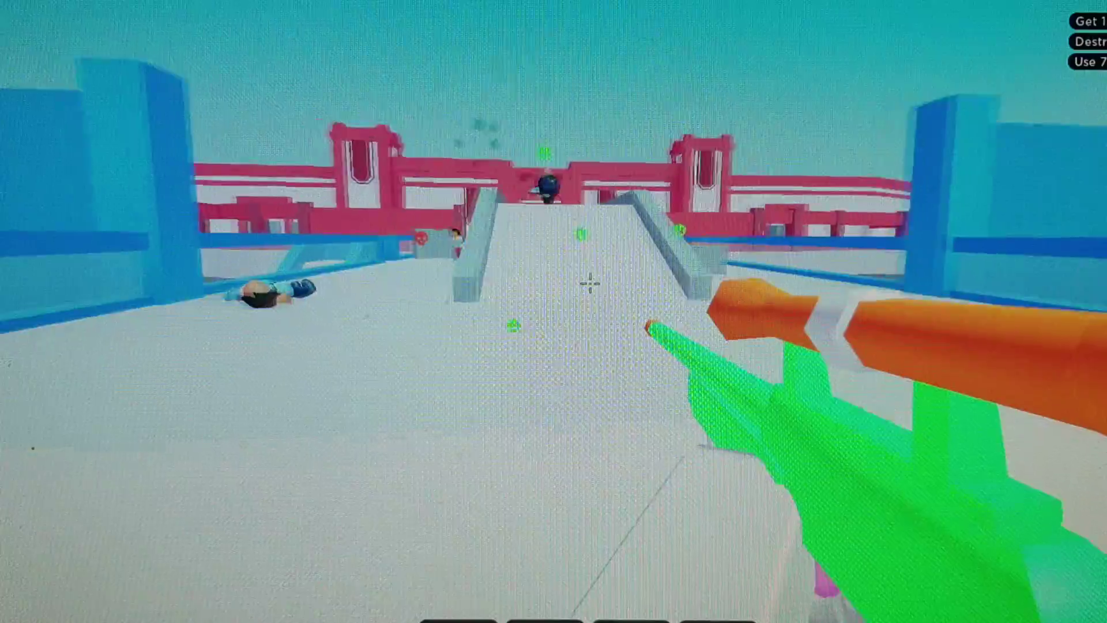
right_click(591, 262)
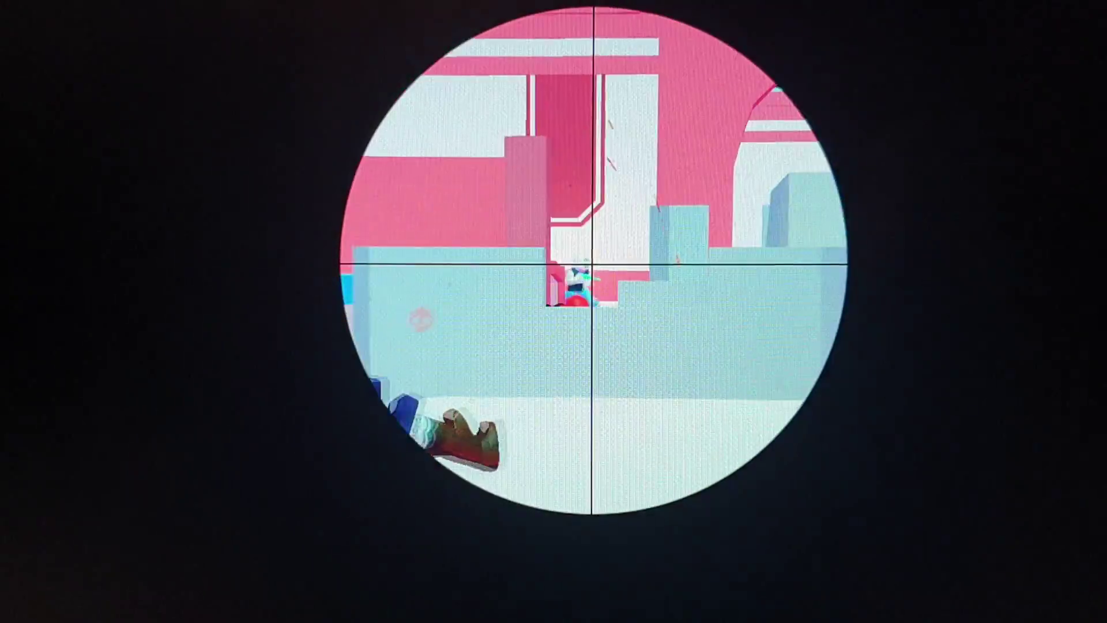
click(592, 263)
right_click(592, 263)
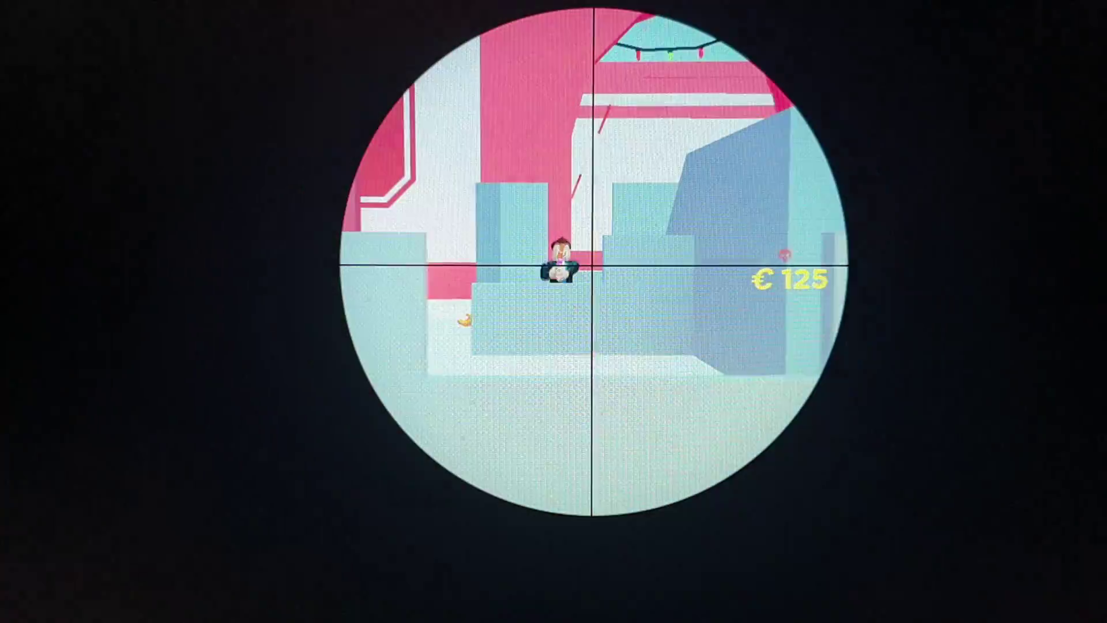
click(592, 264)
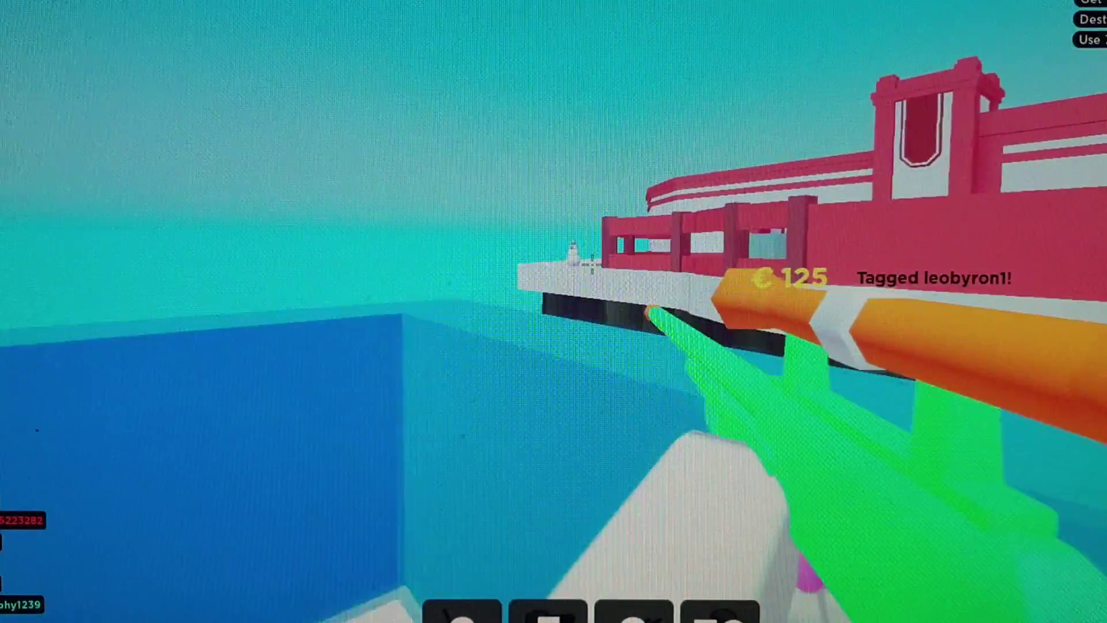
right_click(591, 263)
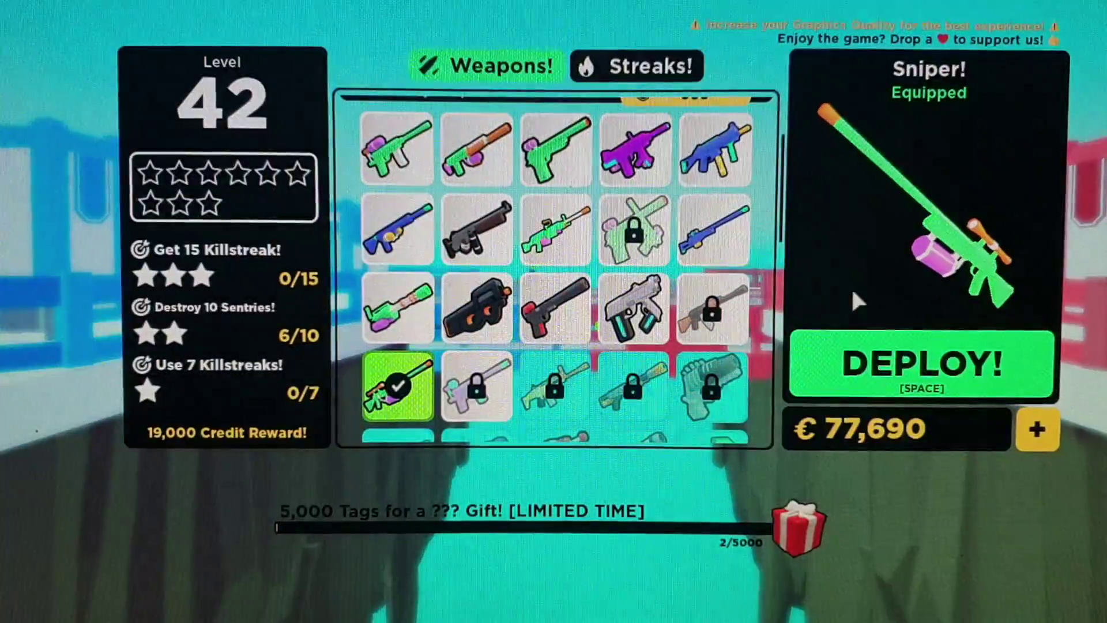
Step: Redeploy with the Sniper and walk through the blue arch toward the fort
click(892, 386)
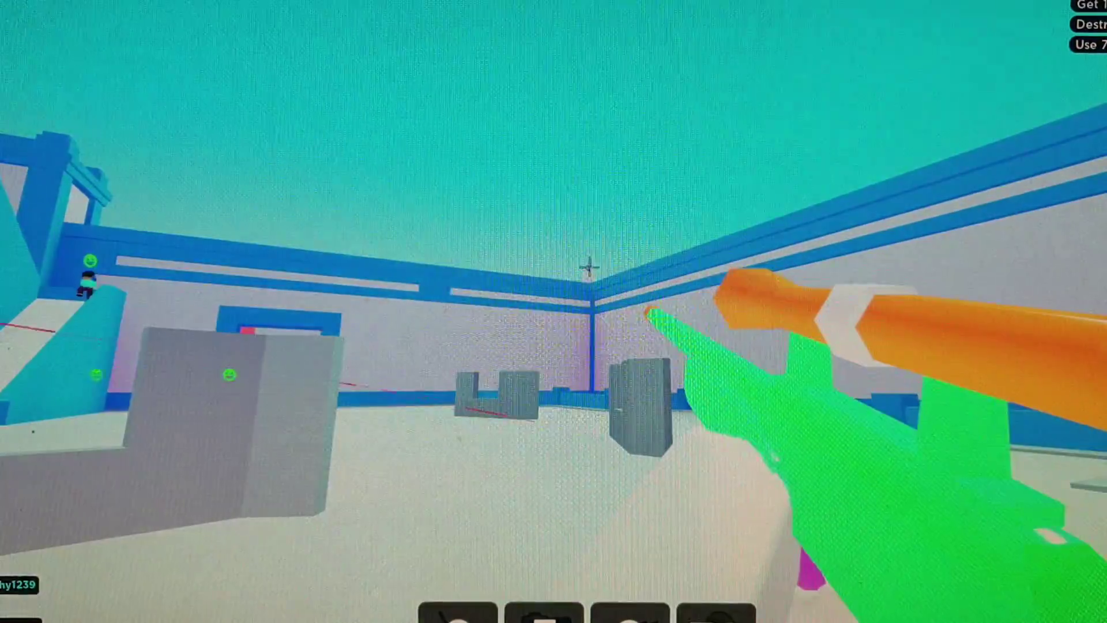
key(w)
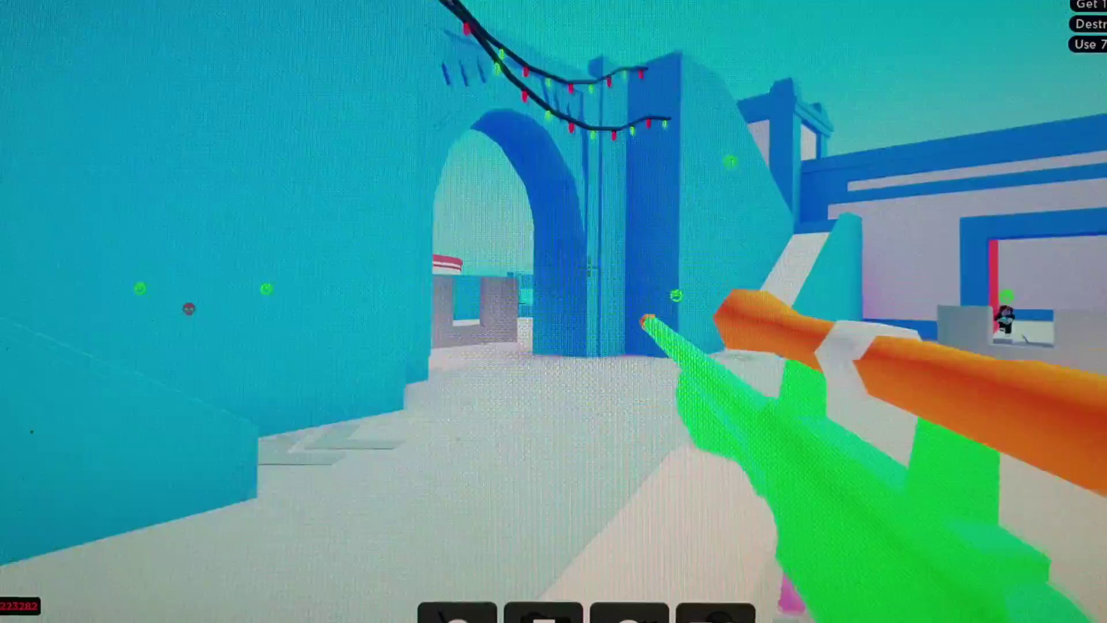
key(w)
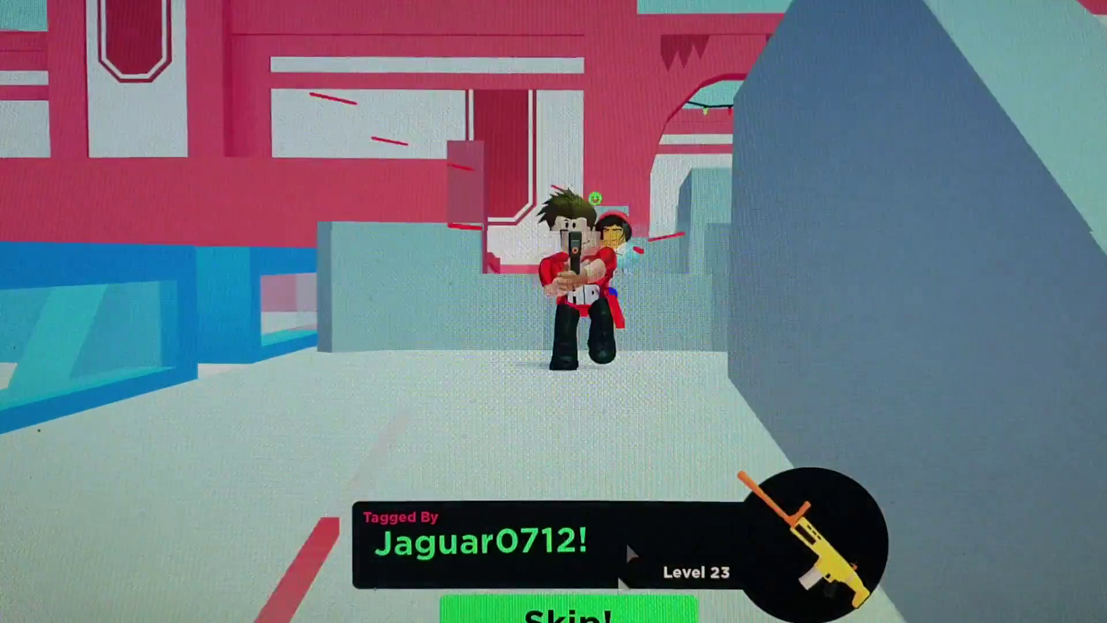
Step: Skip the kill-cam, head outside along the blue wall and scope toward the ramp
key(space)
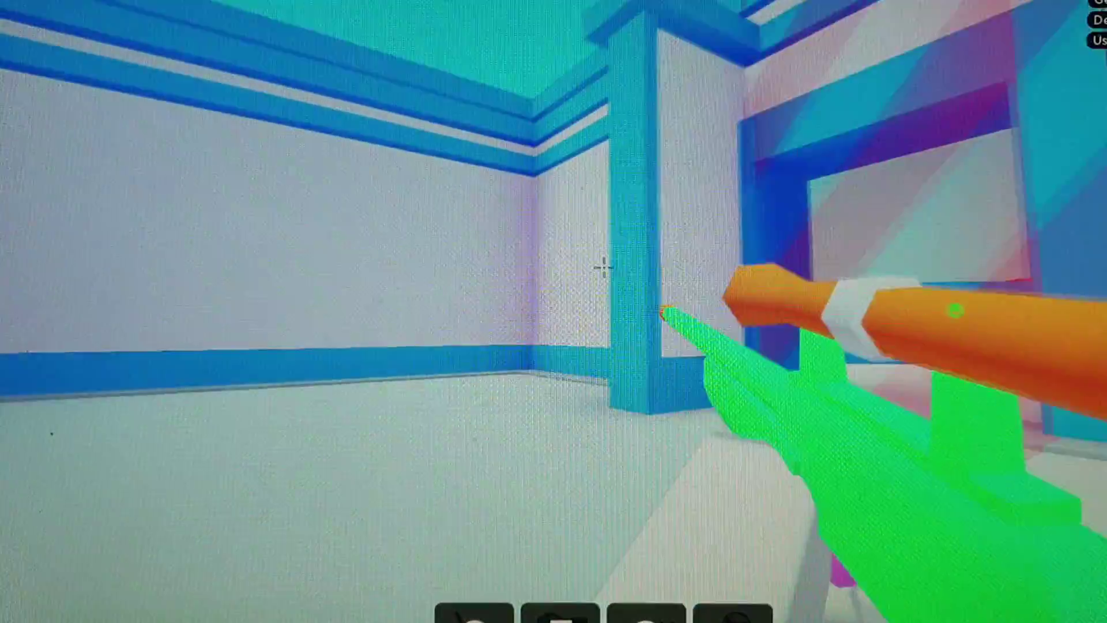
key(w)
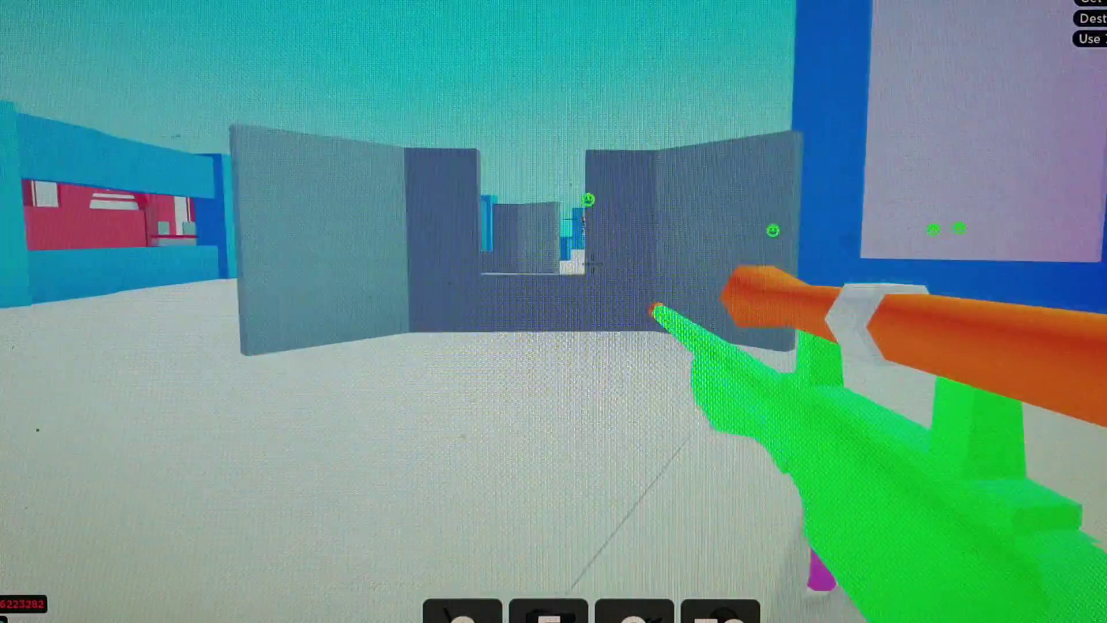
key(w)
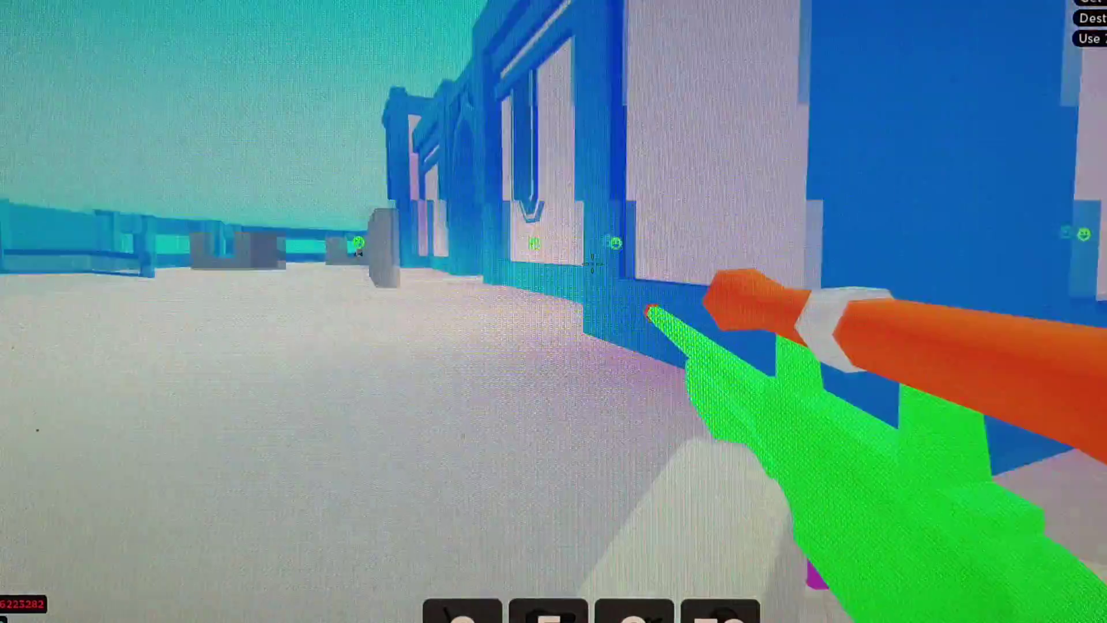
key(w)
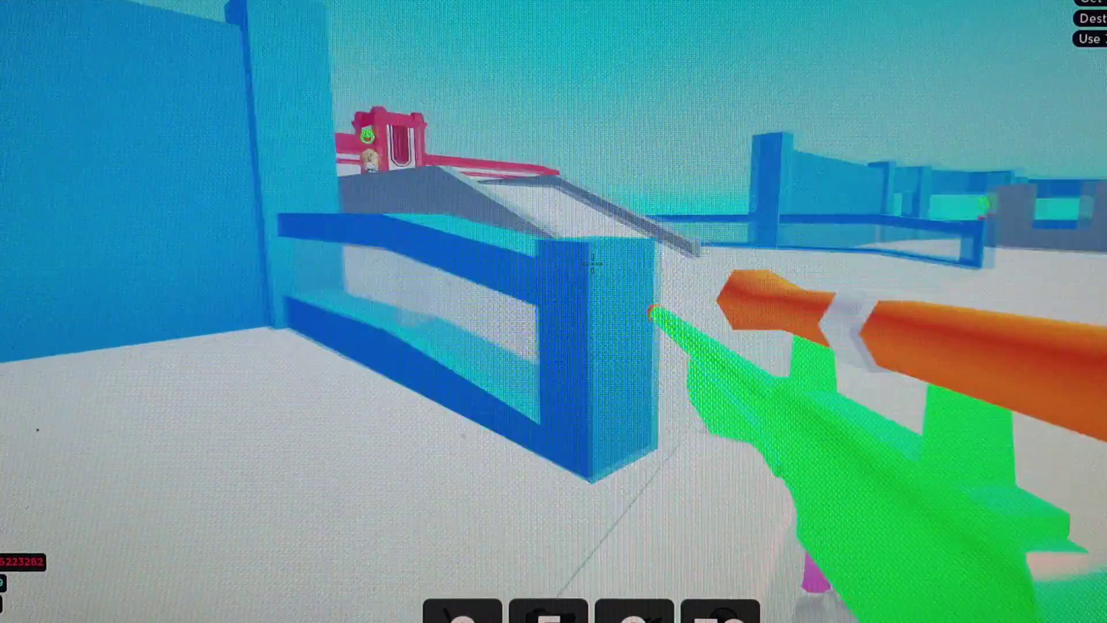
key(w)
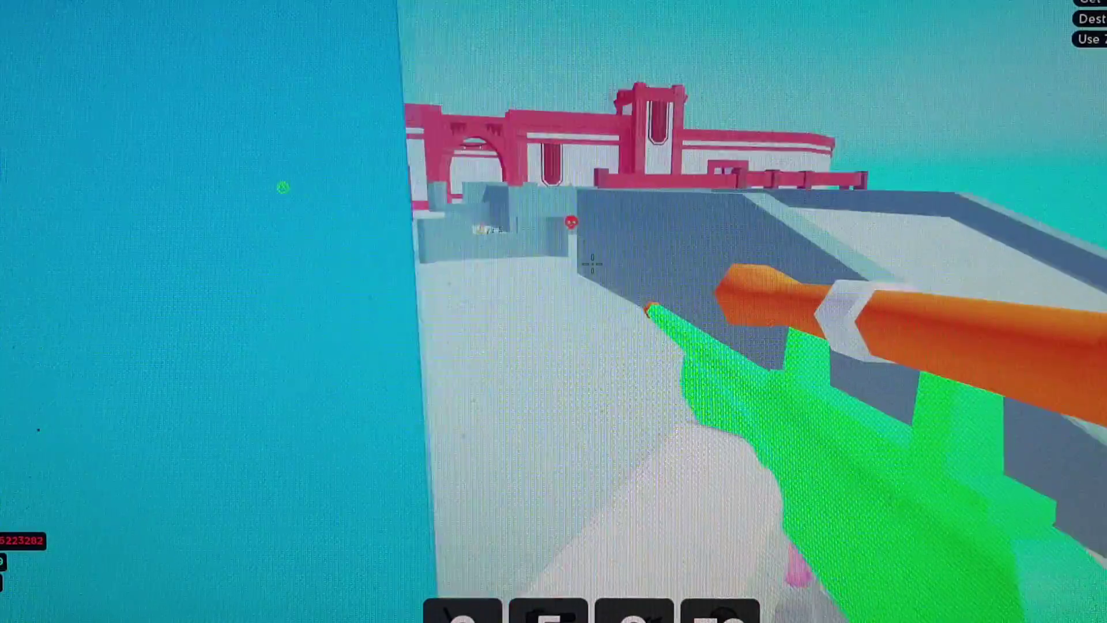
right_click(593, 264)
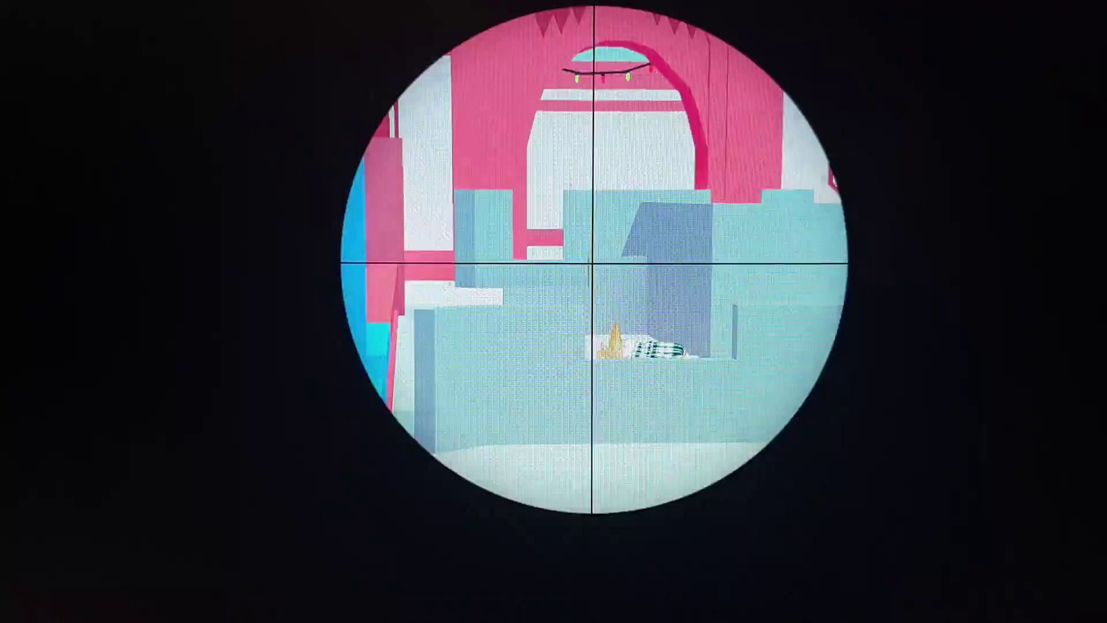
key(d)
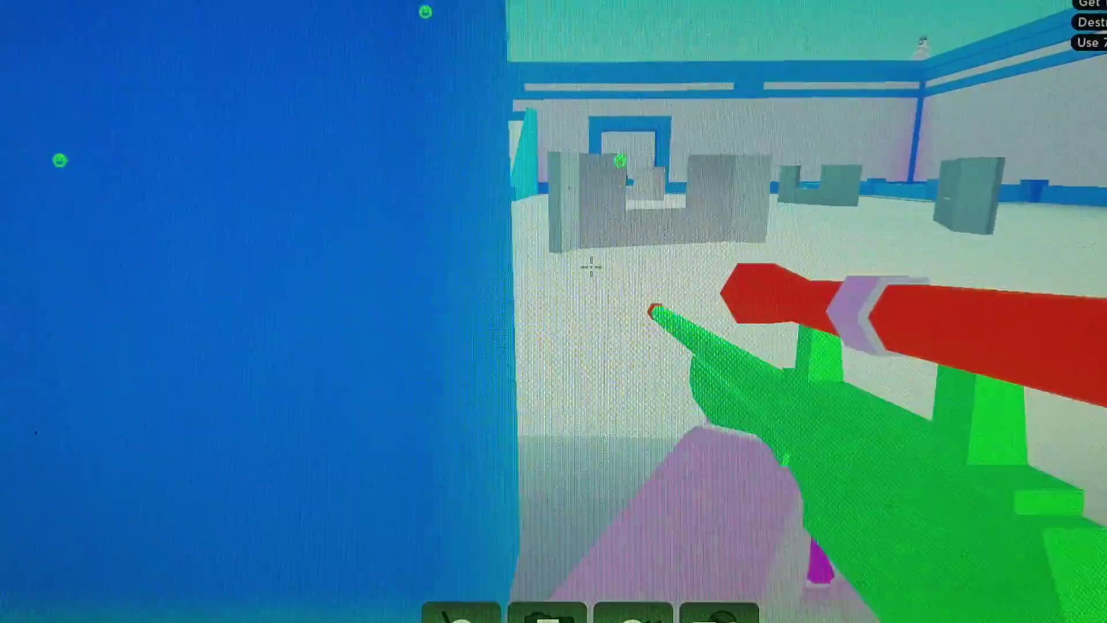
key(w)
Step: After respawning, cross toward the blue wall and scope the red fortress gate
key(w)
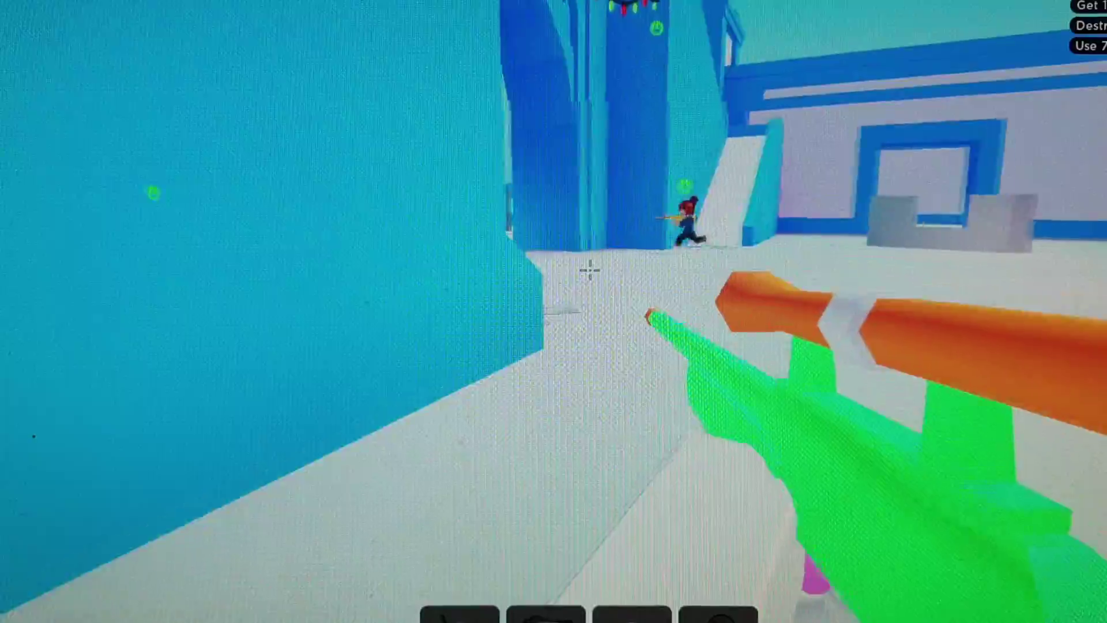
key(w)
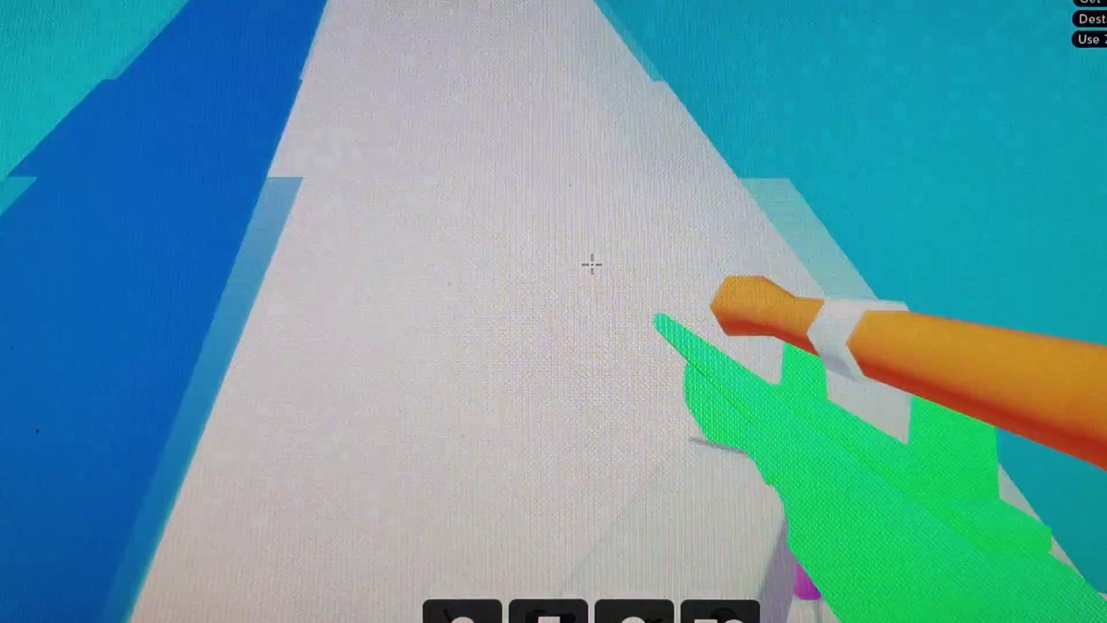
key(w)
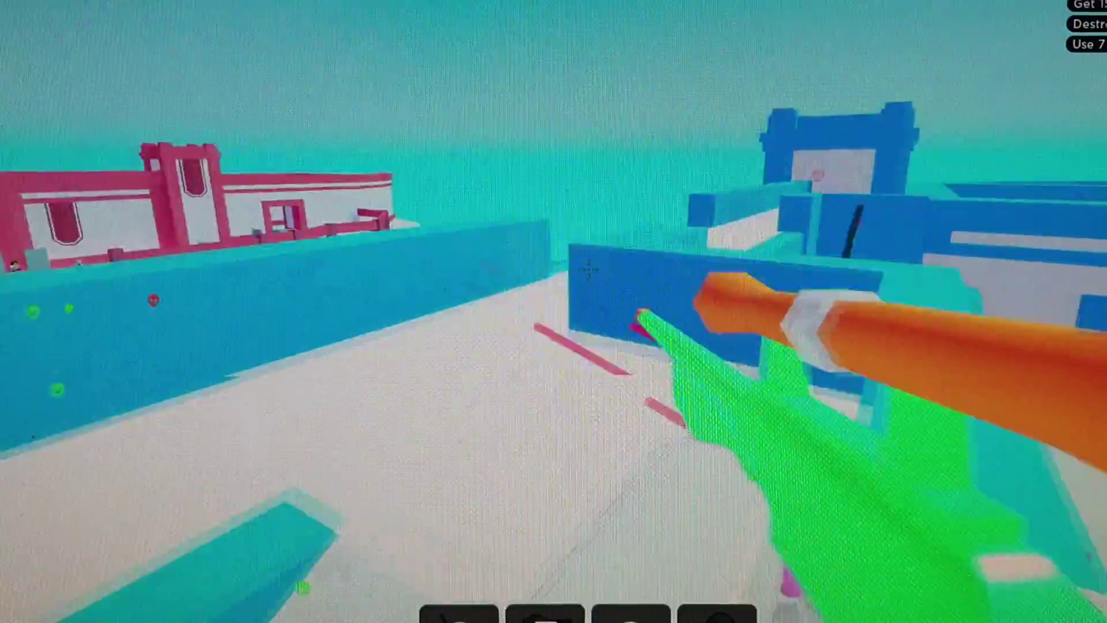
key(w)
right_click(554, 312)
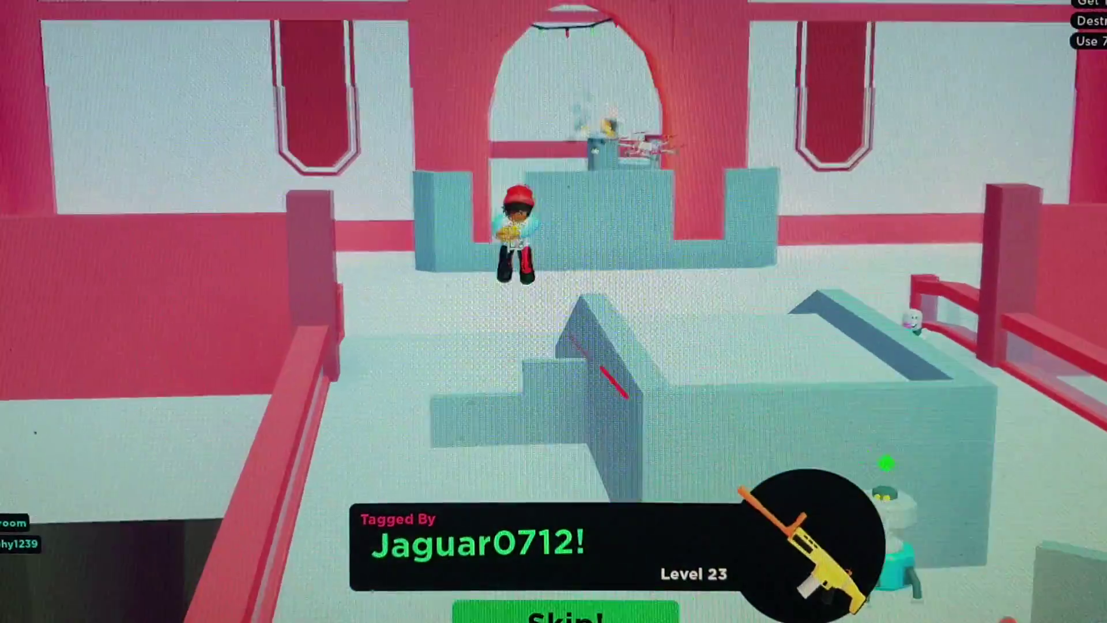
Step: Respawn with the P90, push toward the red-and-blue buildings and tag an opponent
click(608, 616)
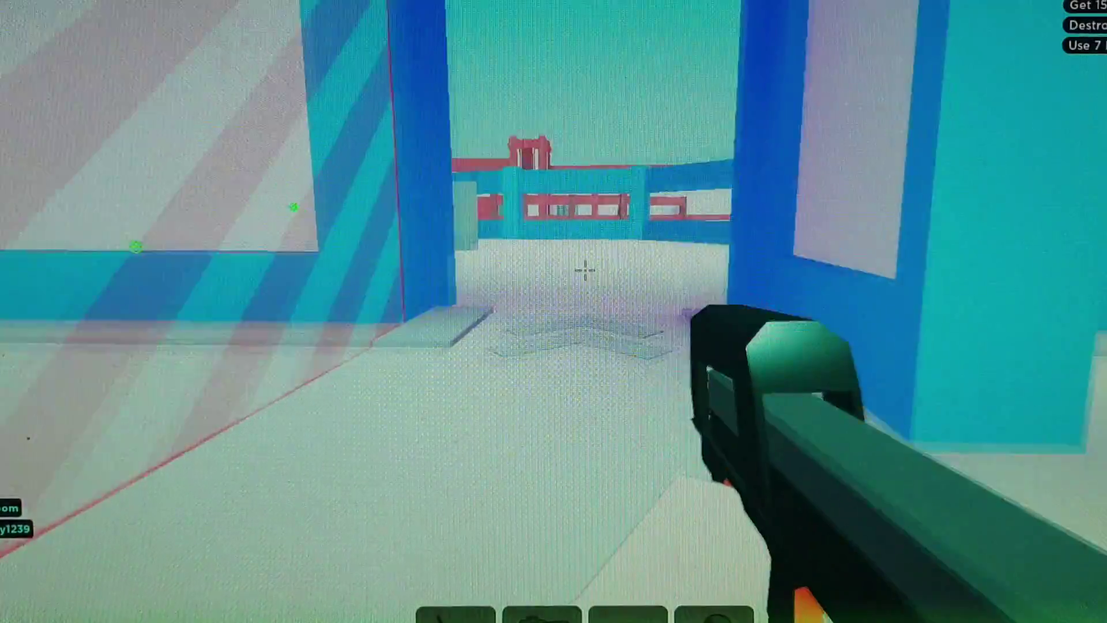
key(w)
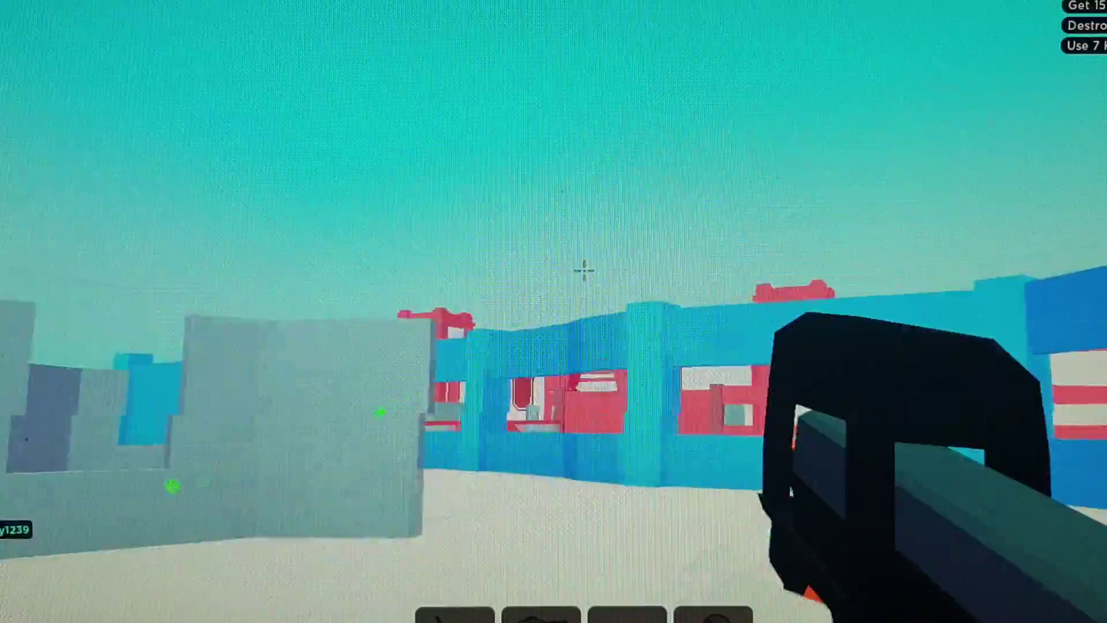
key(w)
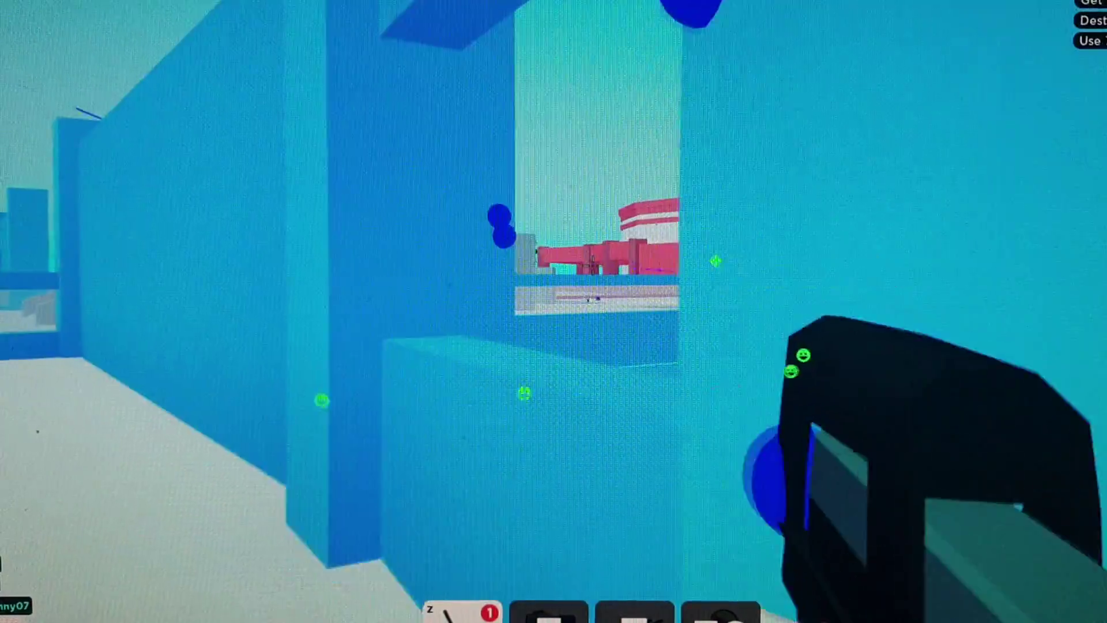
click(593, 264)
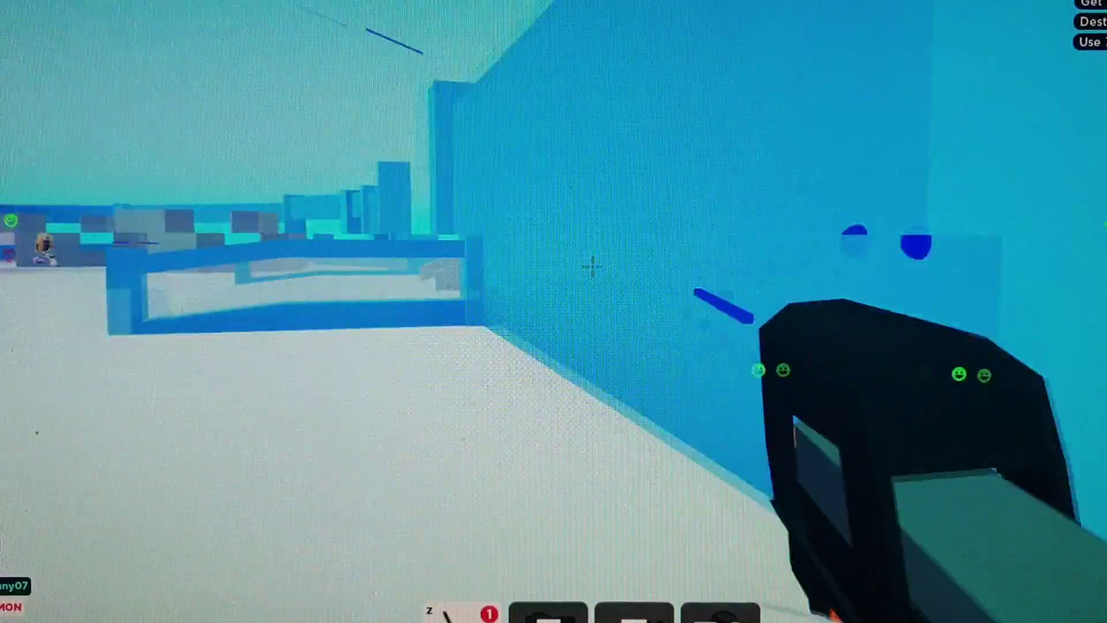
Step: Push past the blue wall and grey block, firing at an enemy beyond the wall
key(w)
key(w)
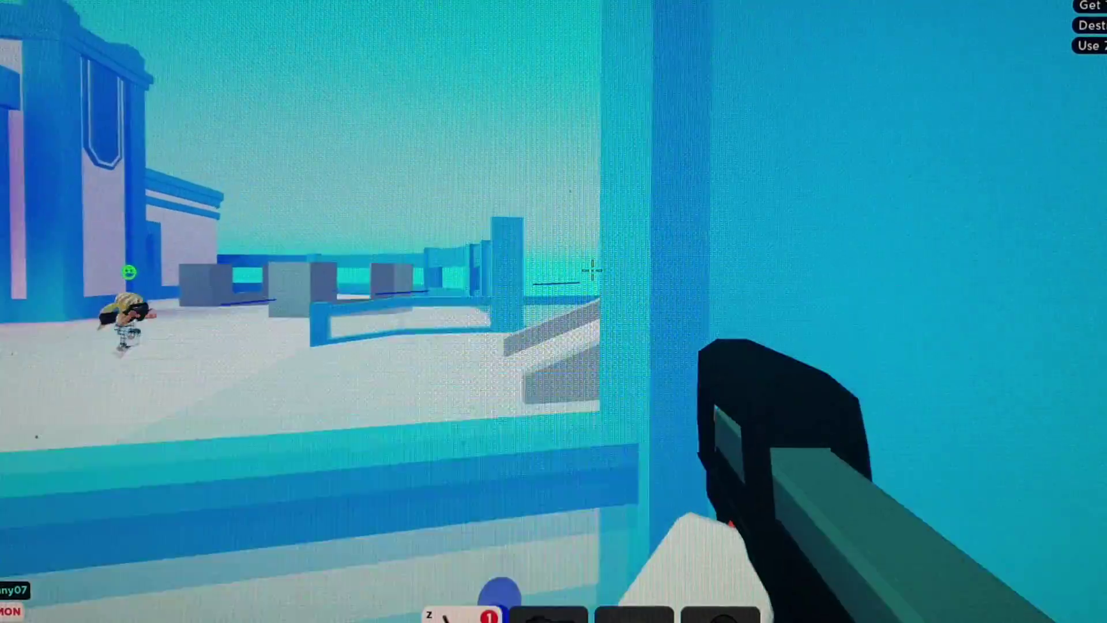
key(w)
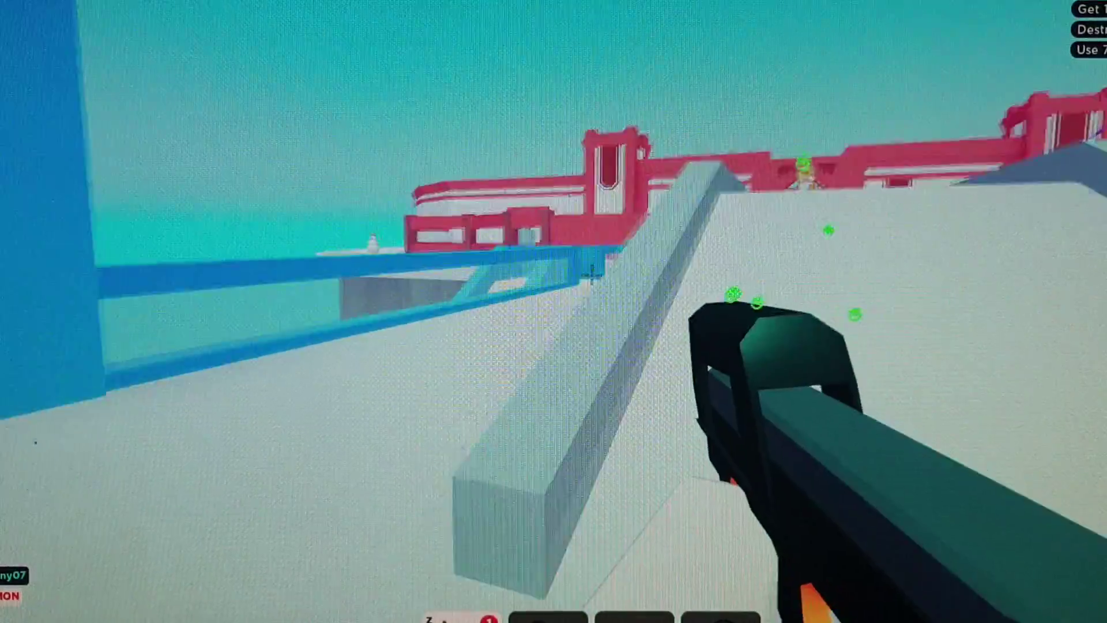
click(592, 274)
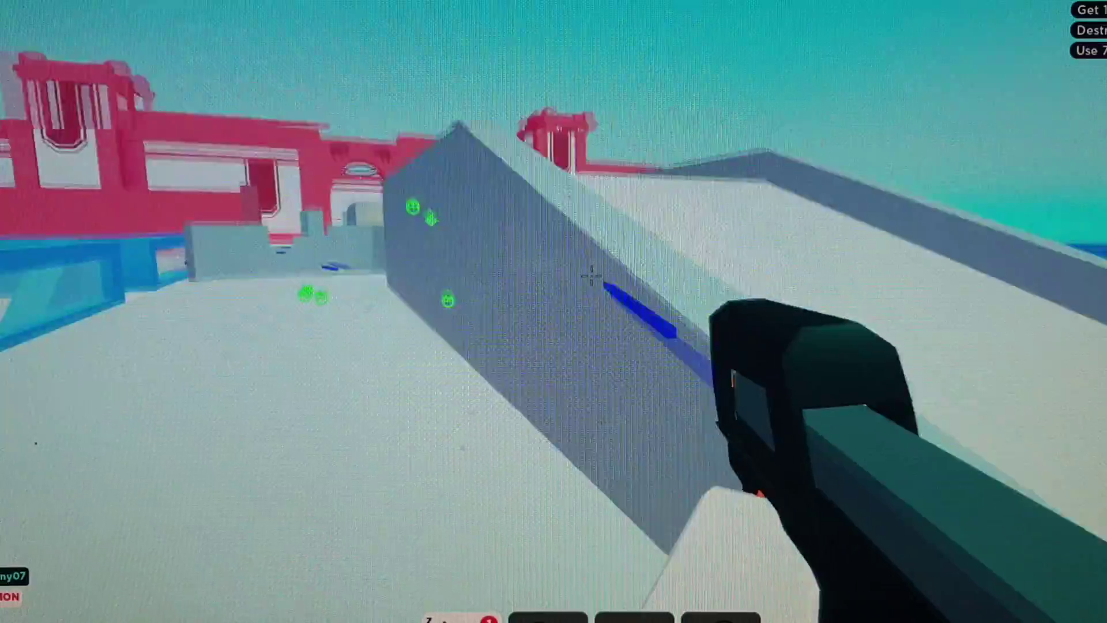
key(w)
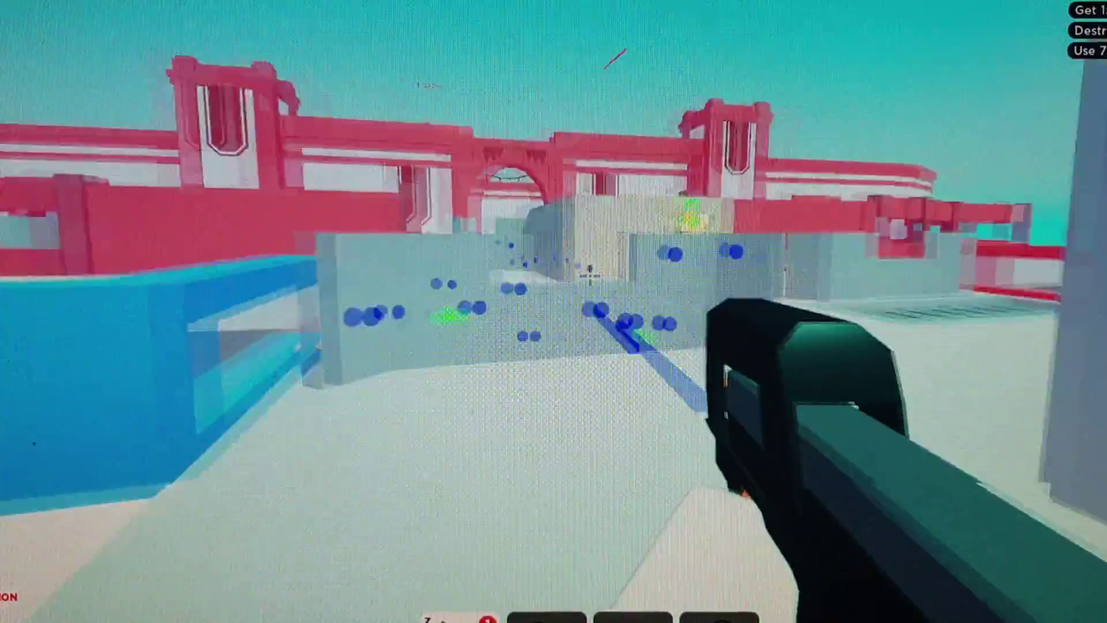
click(589, 278)
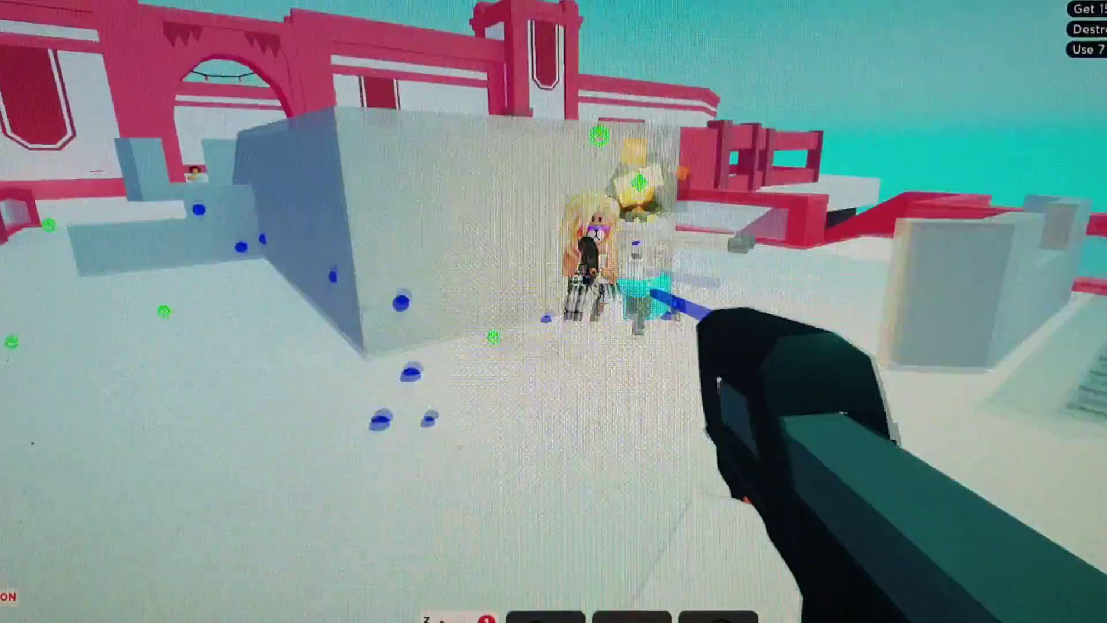
click(588, 273)
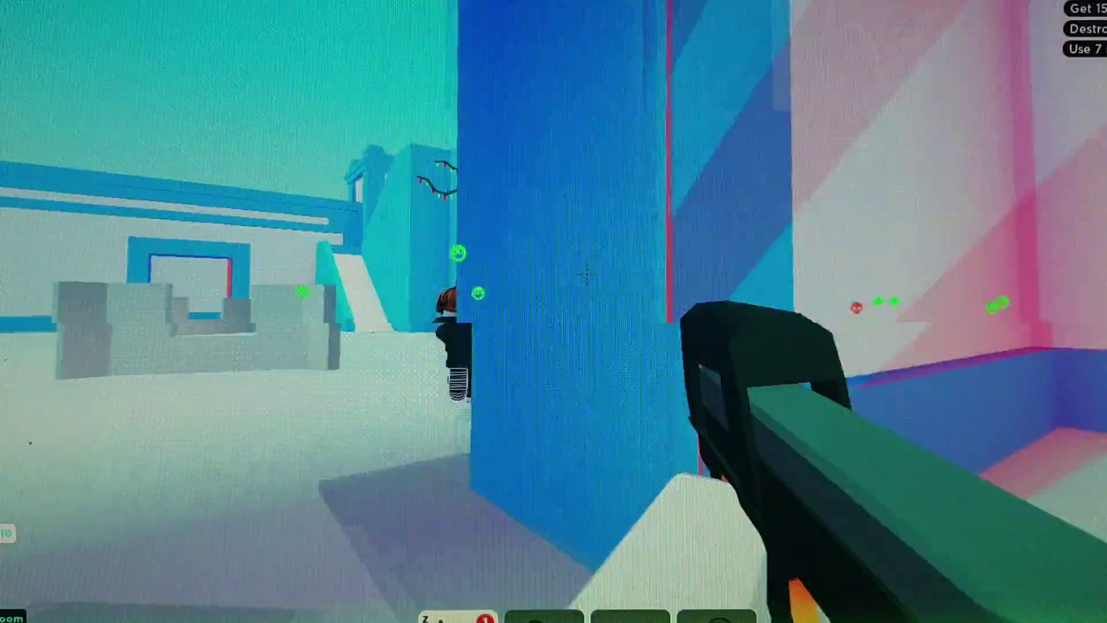
key(w)
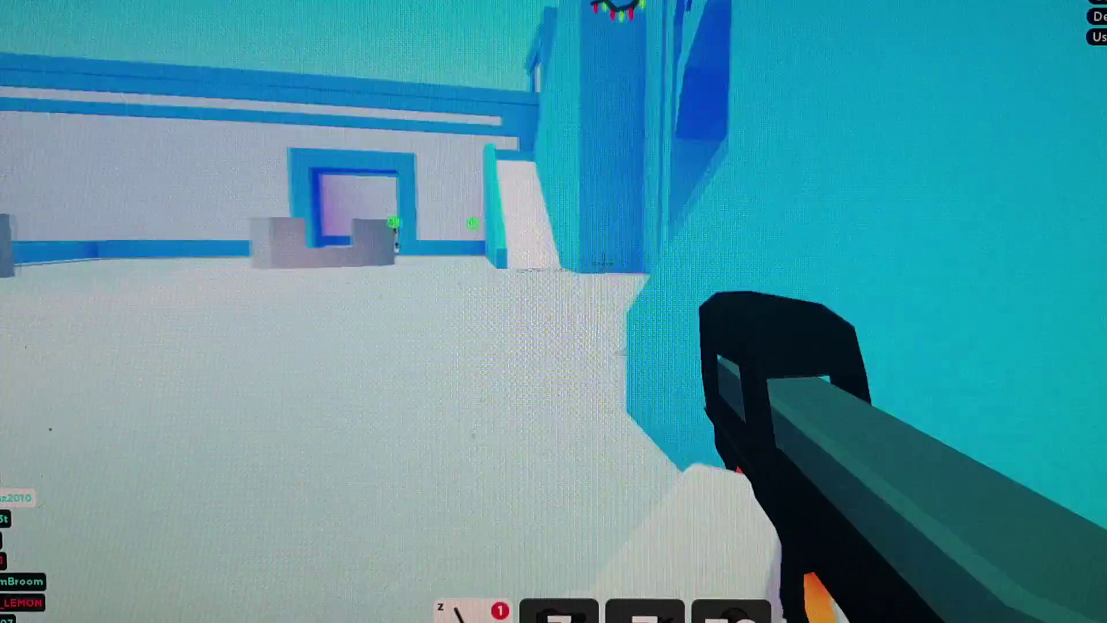
Step: Leave the spawn room and cross the ramp toward the pink-and-white building
key(w)
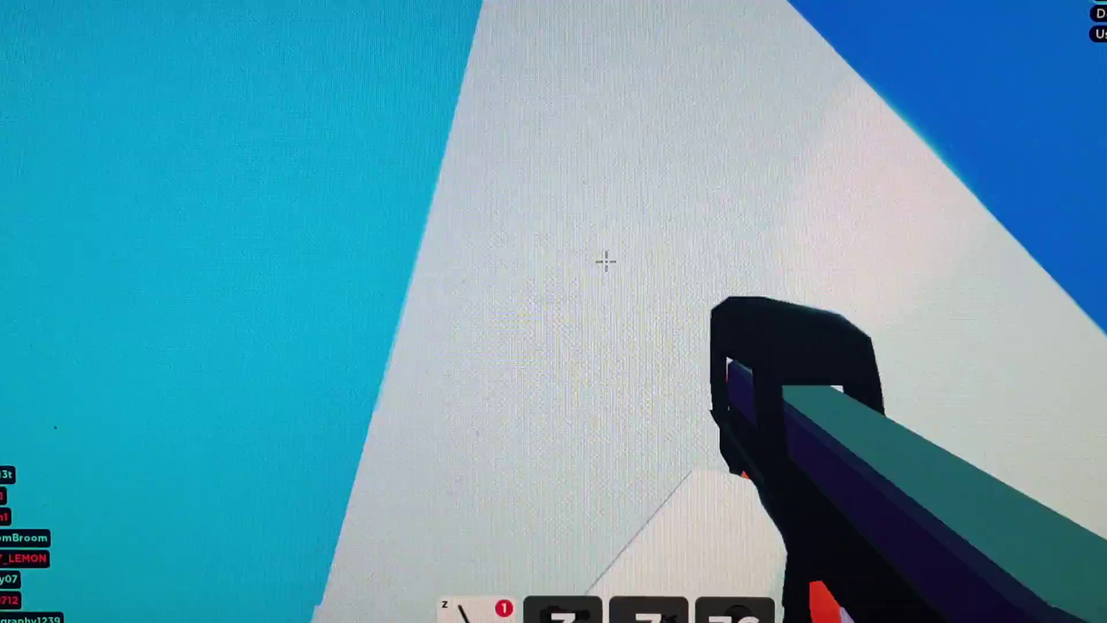
key(w)
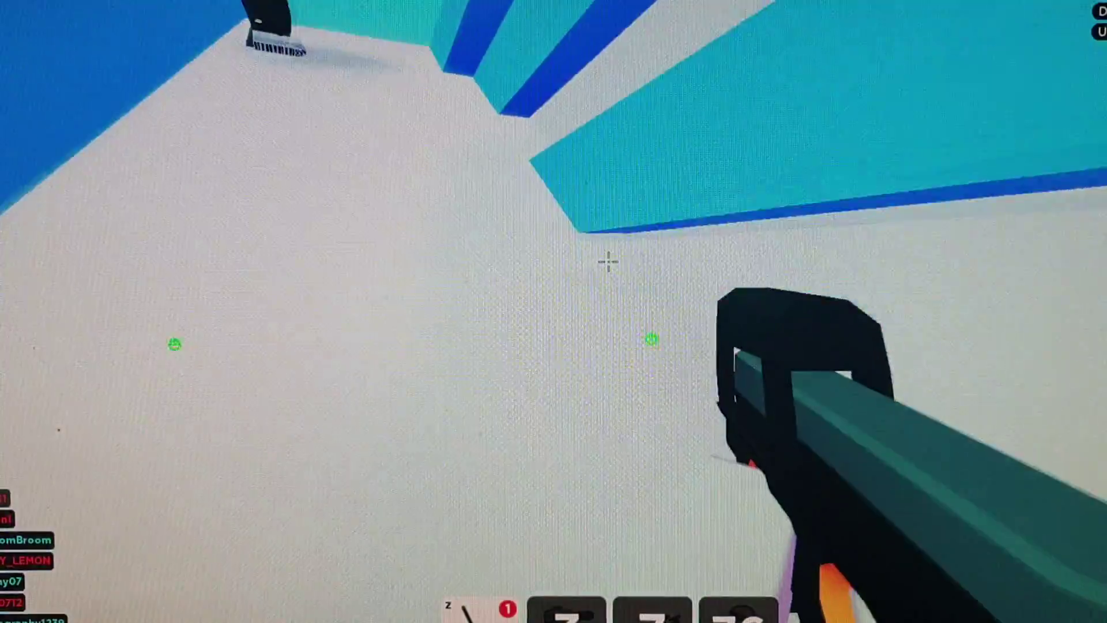
key(w)
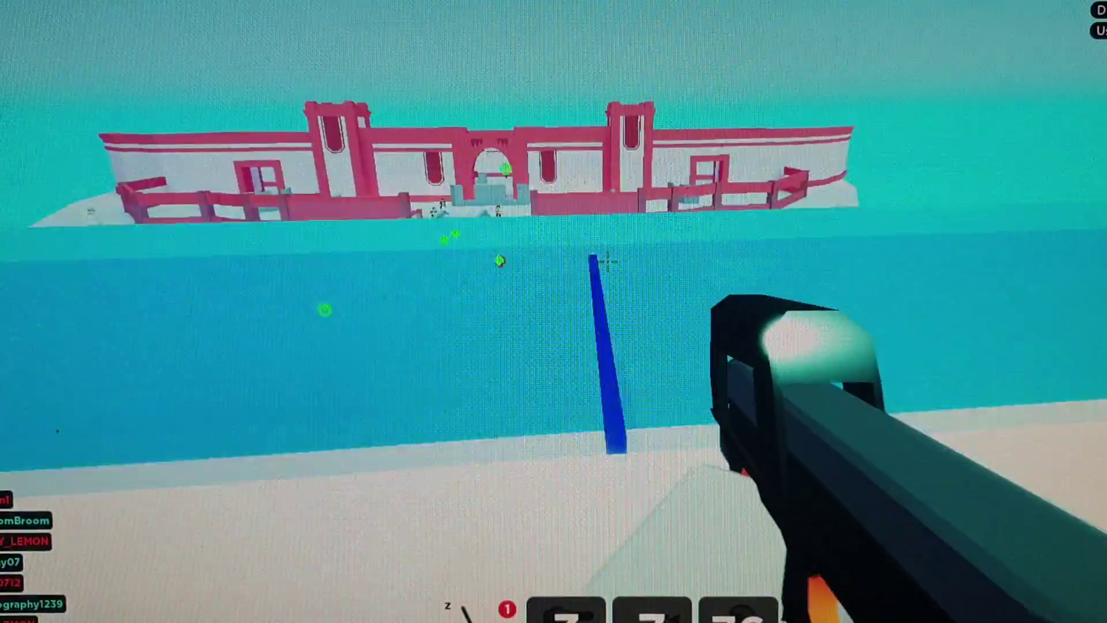
key(w)
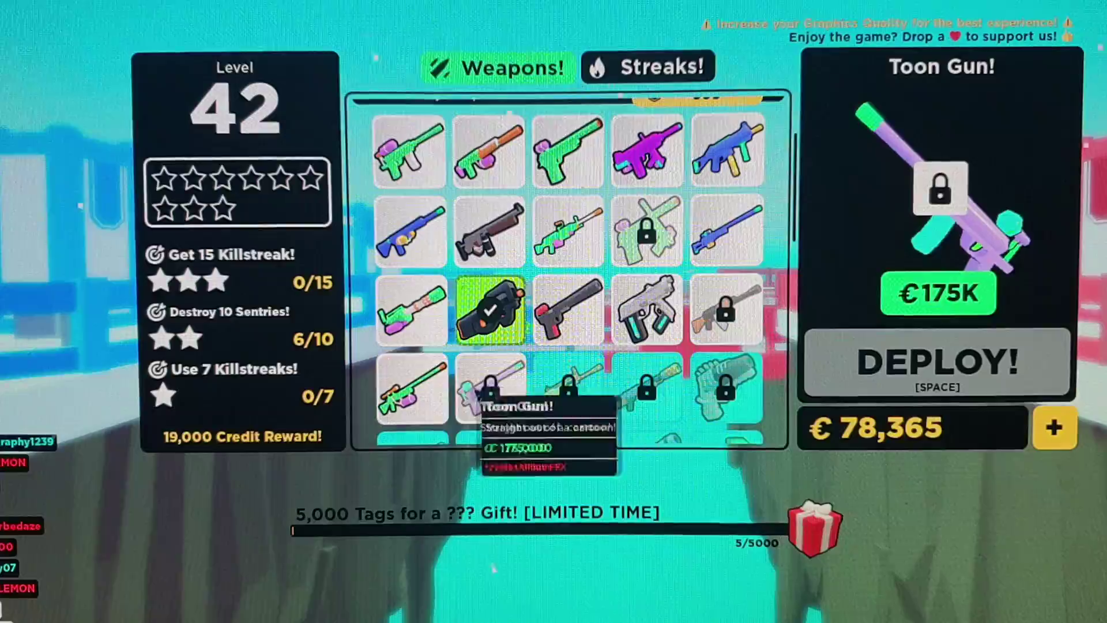
Step: Deploy with the Sniper and advance past the blue walls toward the red fortress, scoping briefly
click(874, 365)
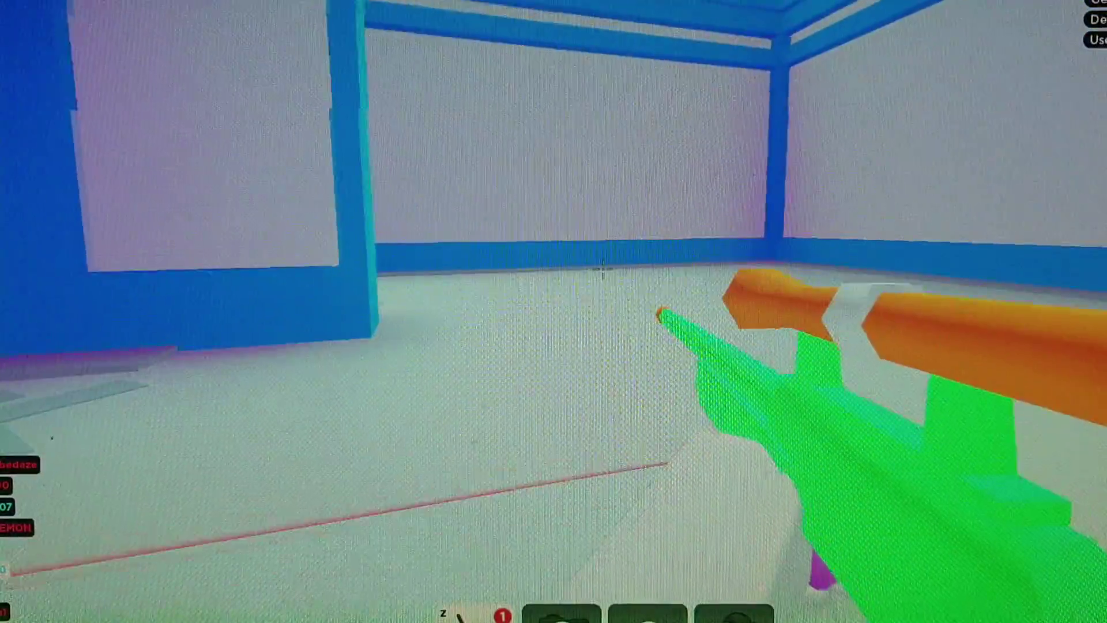
key(w)
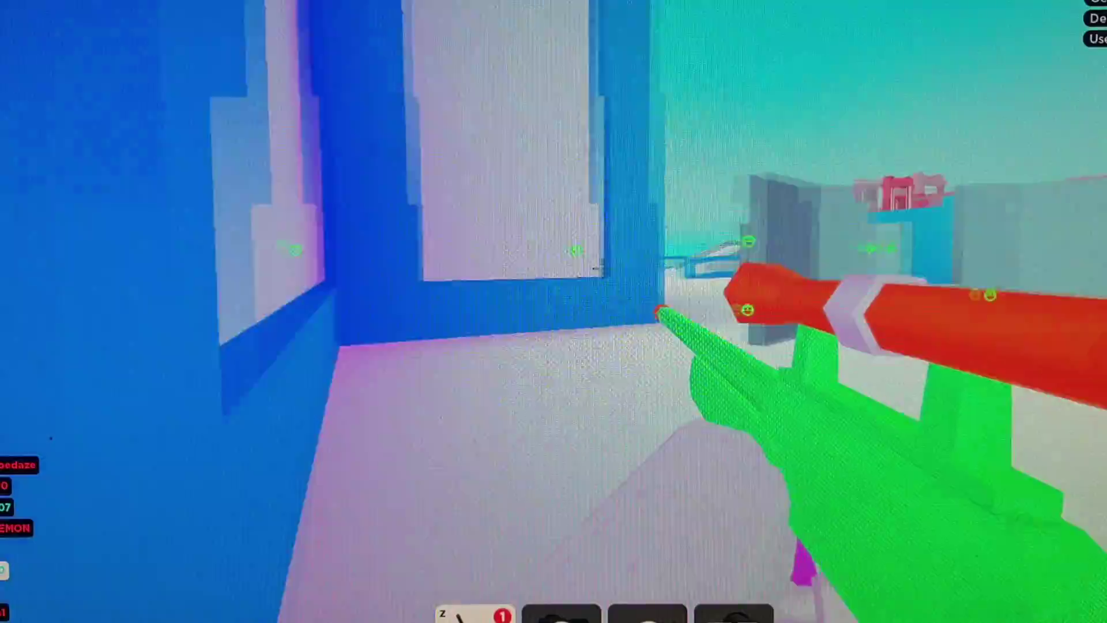
key(w)
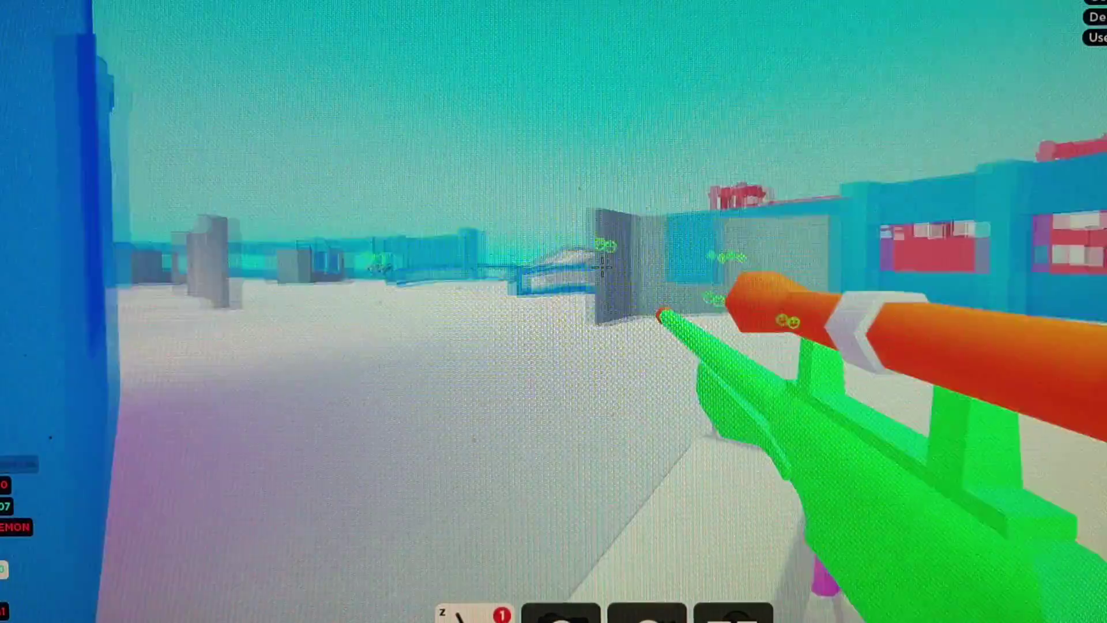
key(w)
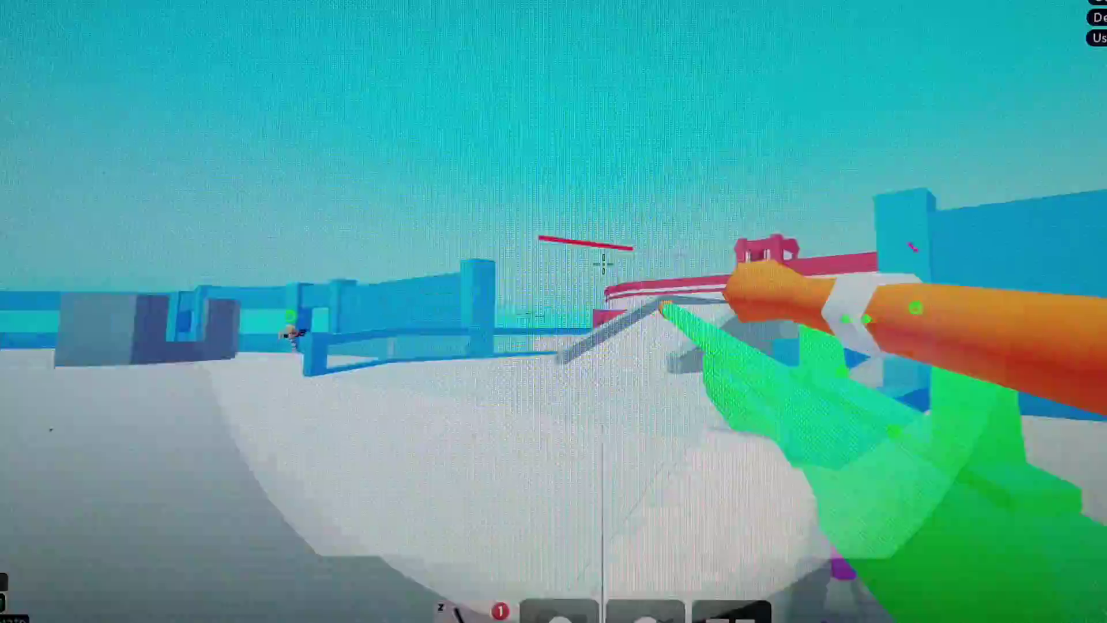
right_click(606, 264)
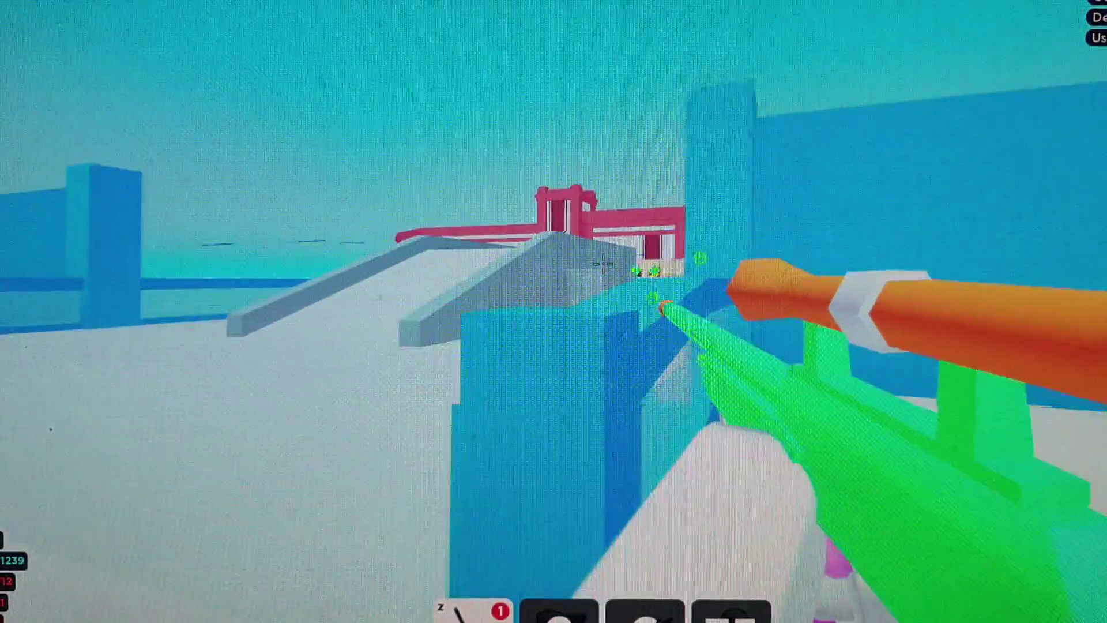
key(w)
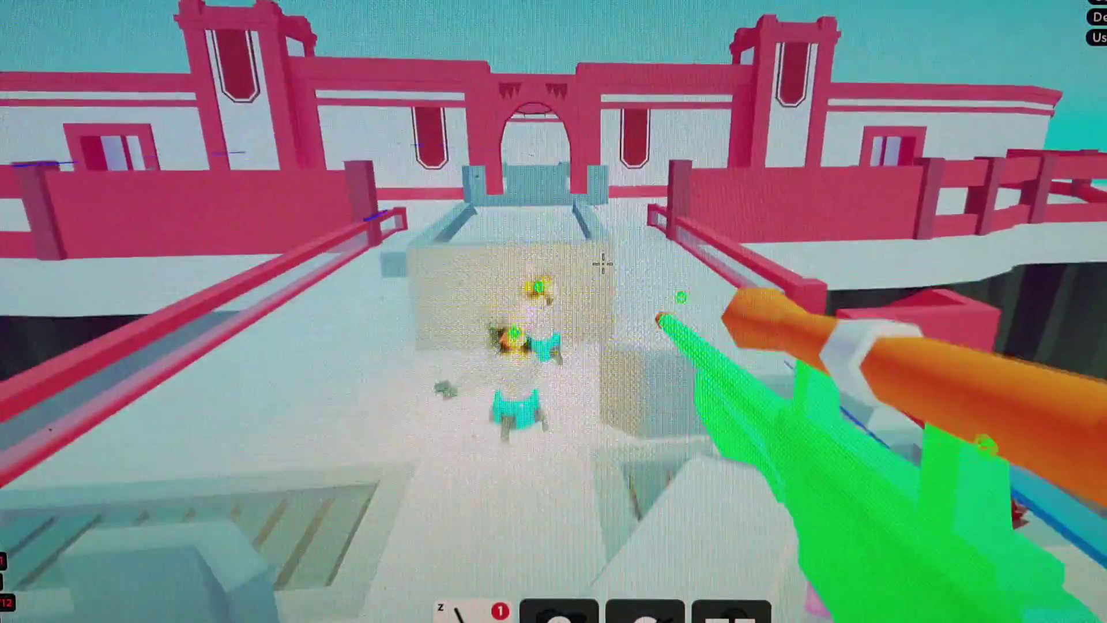
key(w)
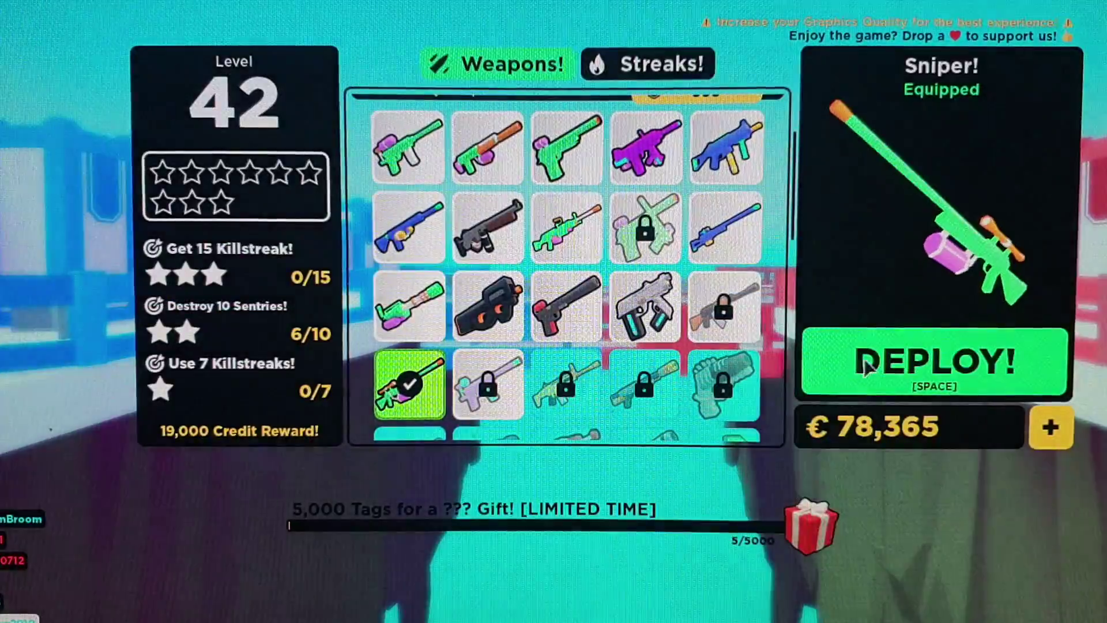
Step: Redeploy with the Sniper, scope the pink building and shoot down Jaguar0712's drone
click(868, 365)
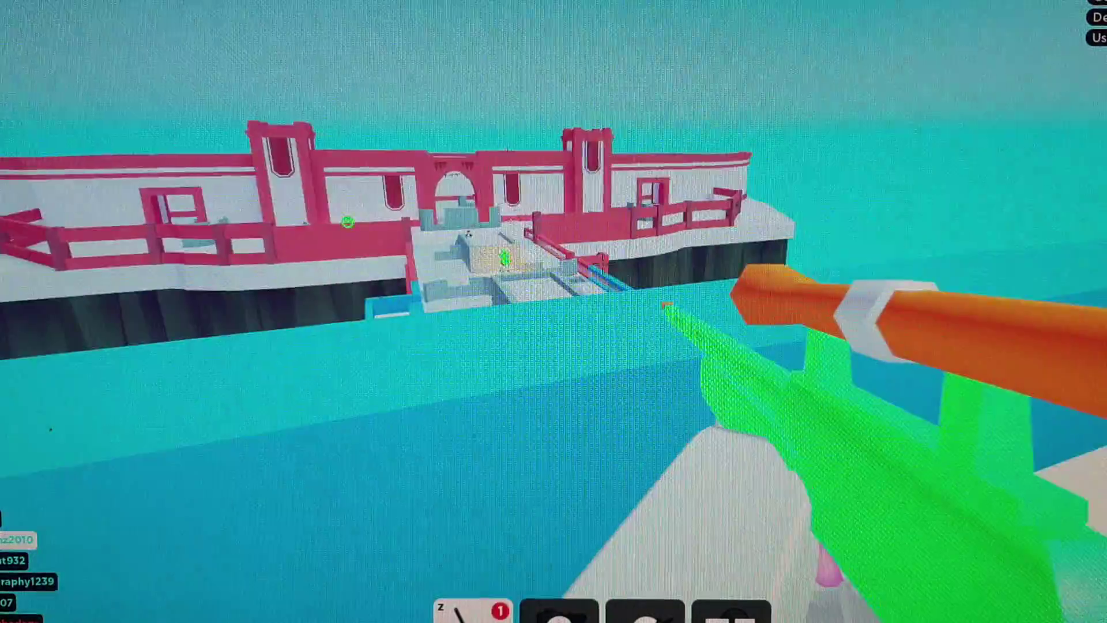
right_click(603, 264)
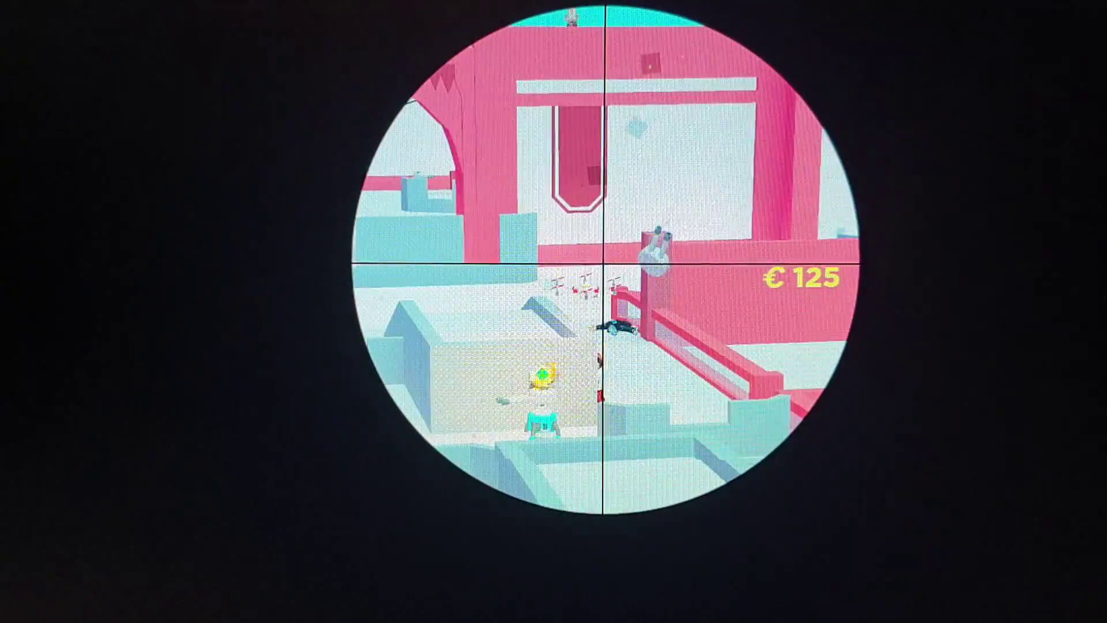
click(603, 264)
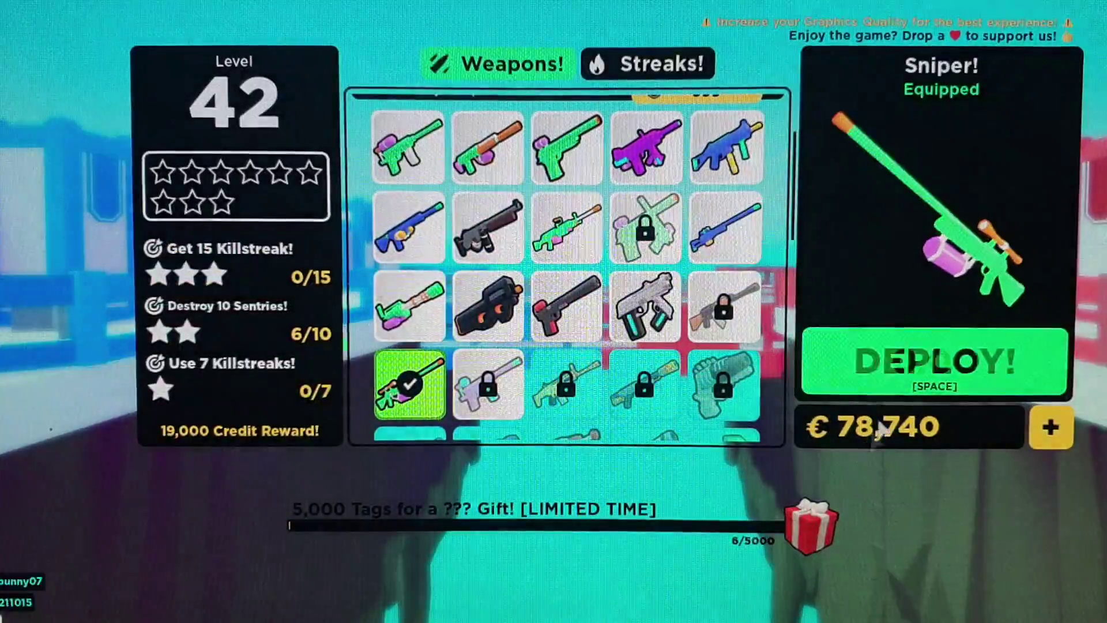
click(899, 382)
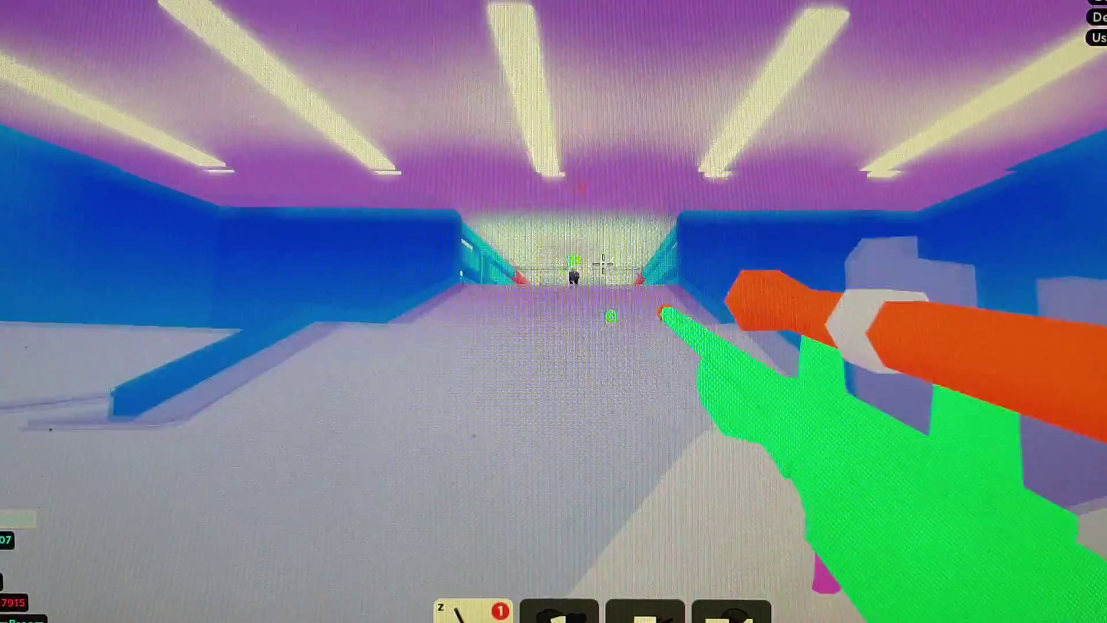
right_click(603, 264)
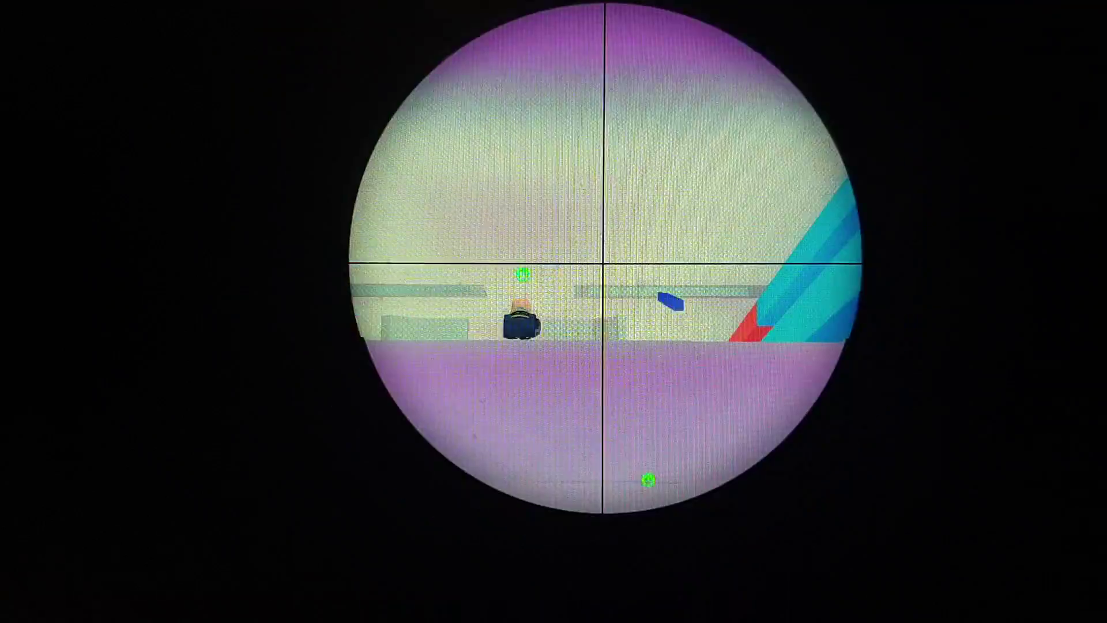
right_click(603, 261)
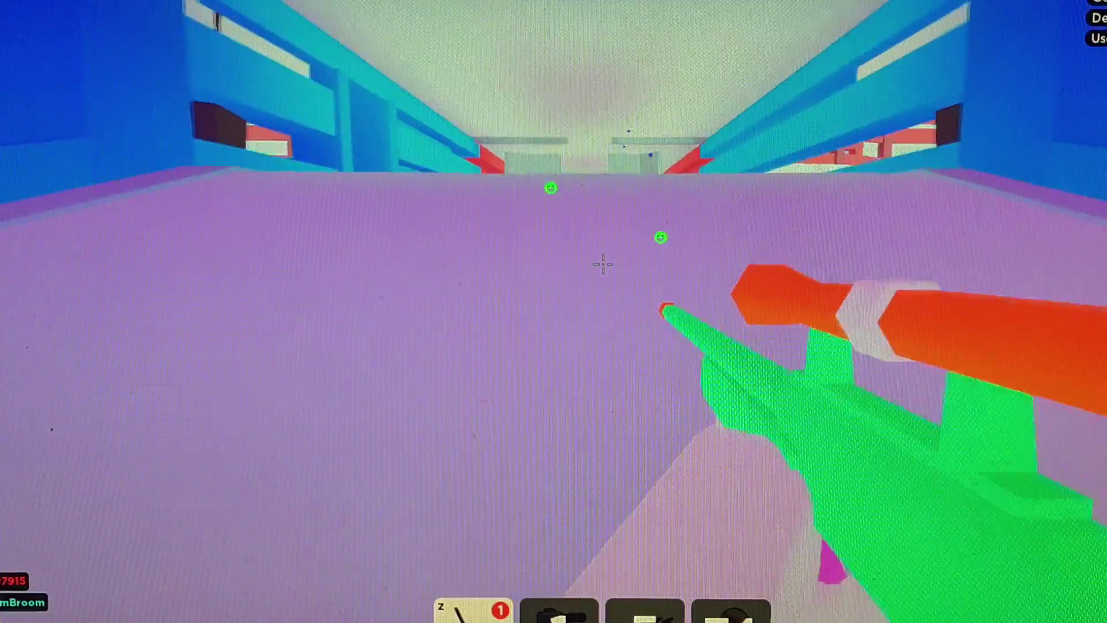
key(w)
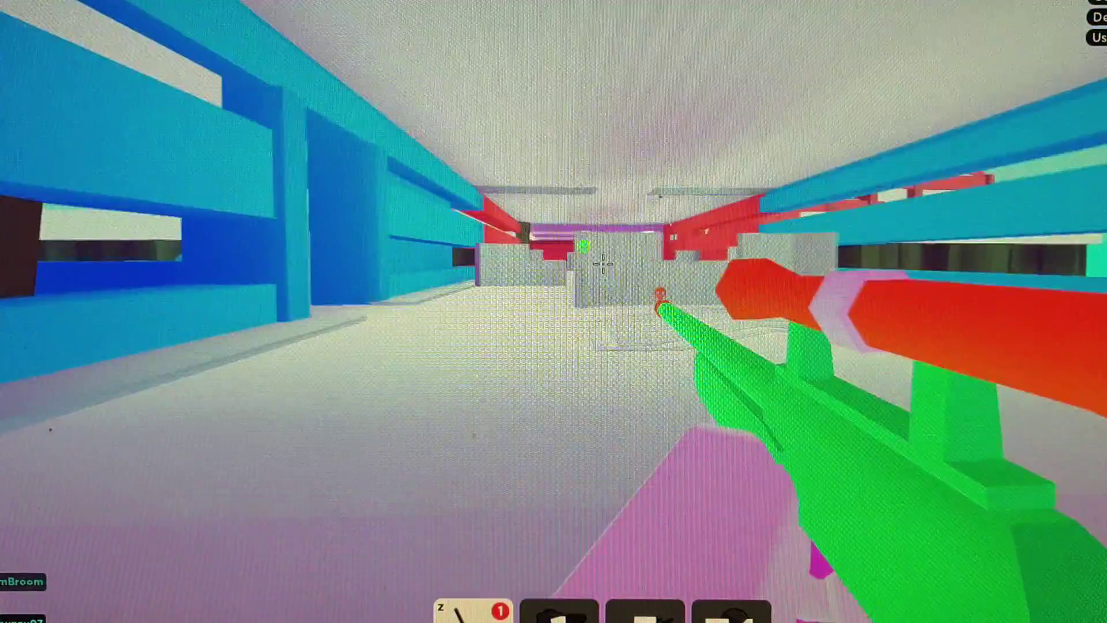
key(w)
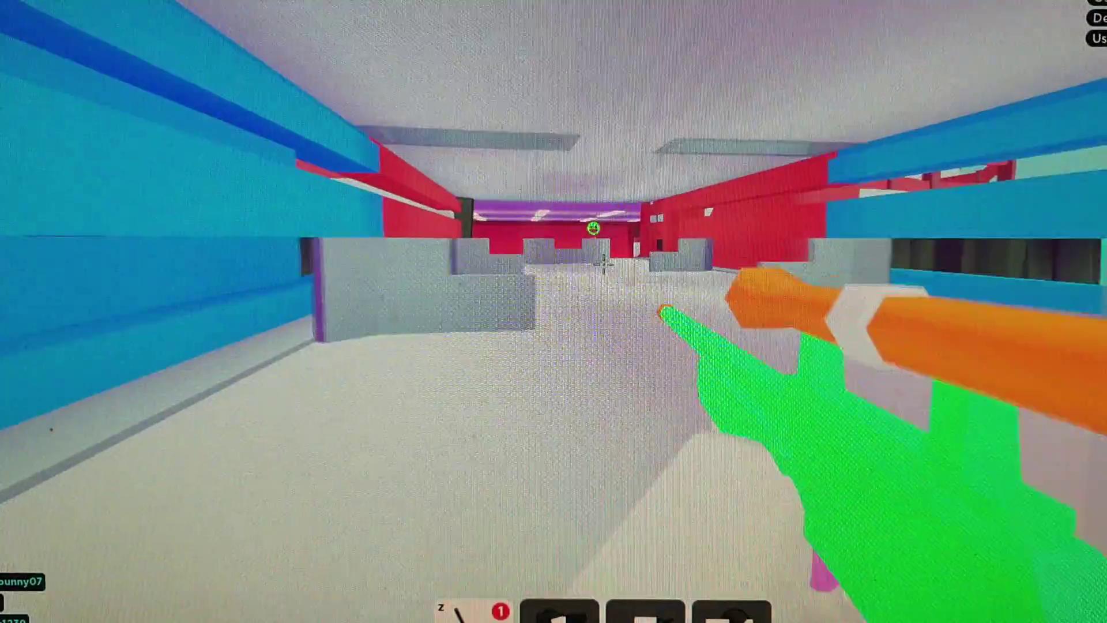
key(w)
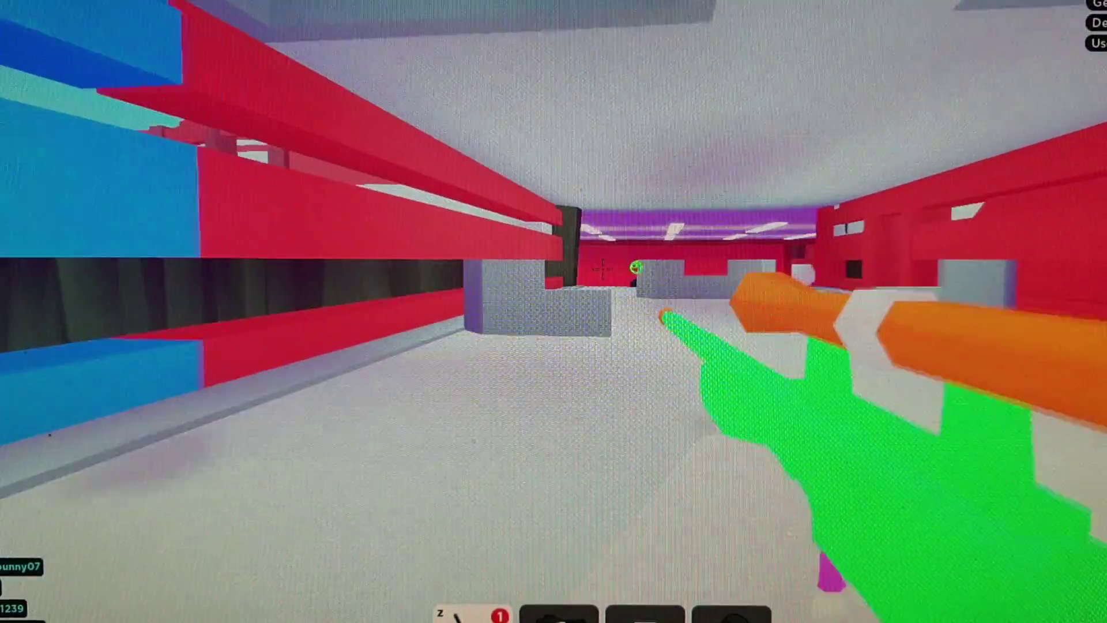
key(w)
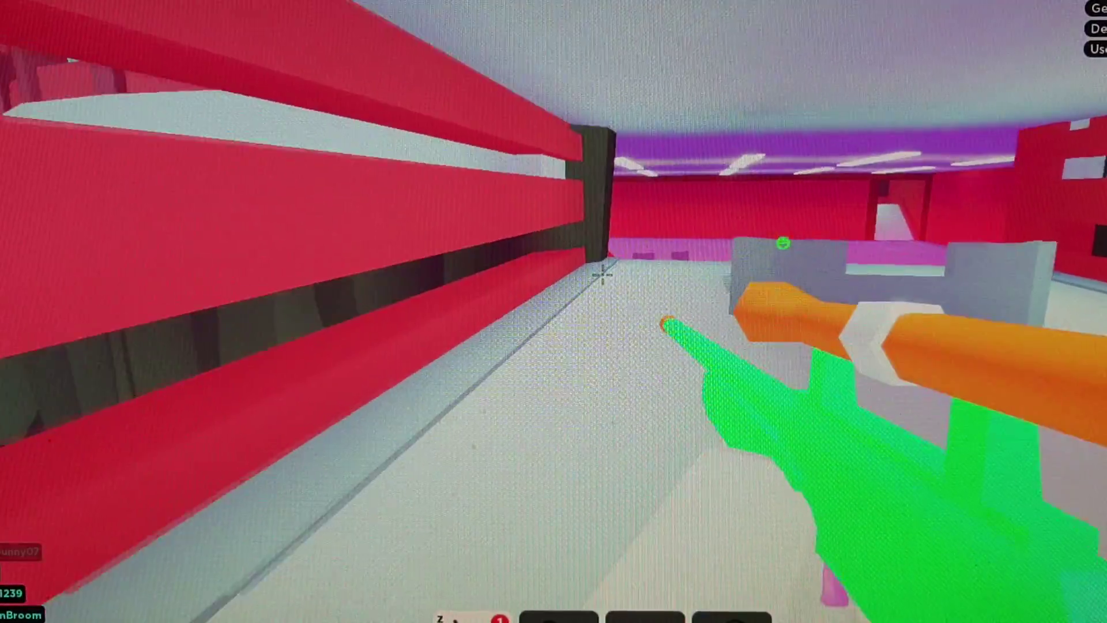
key(w)
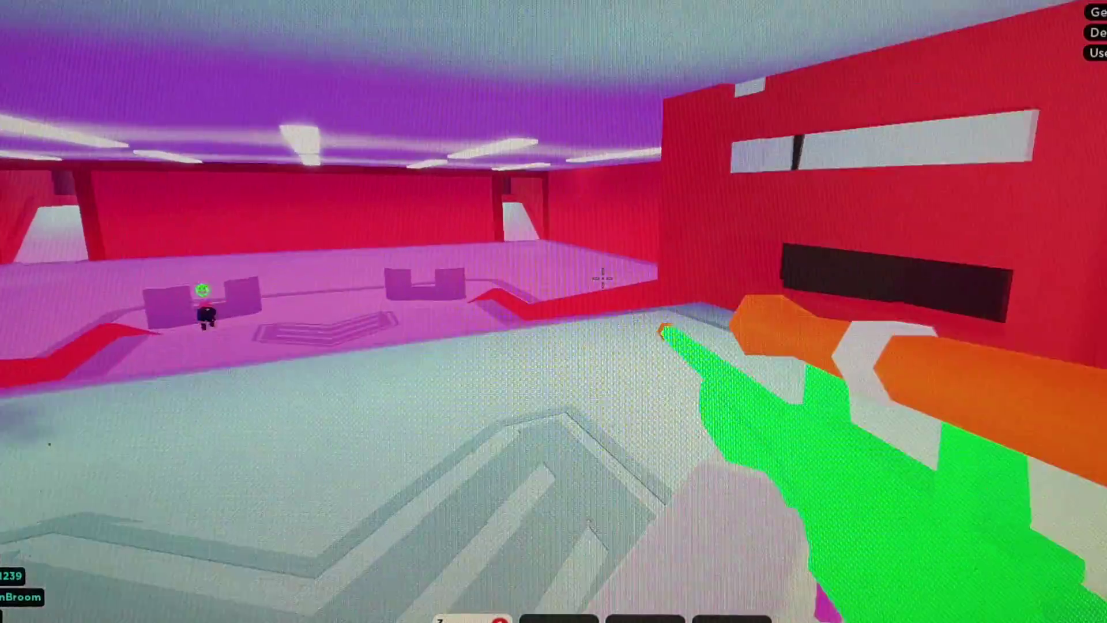
key(w)
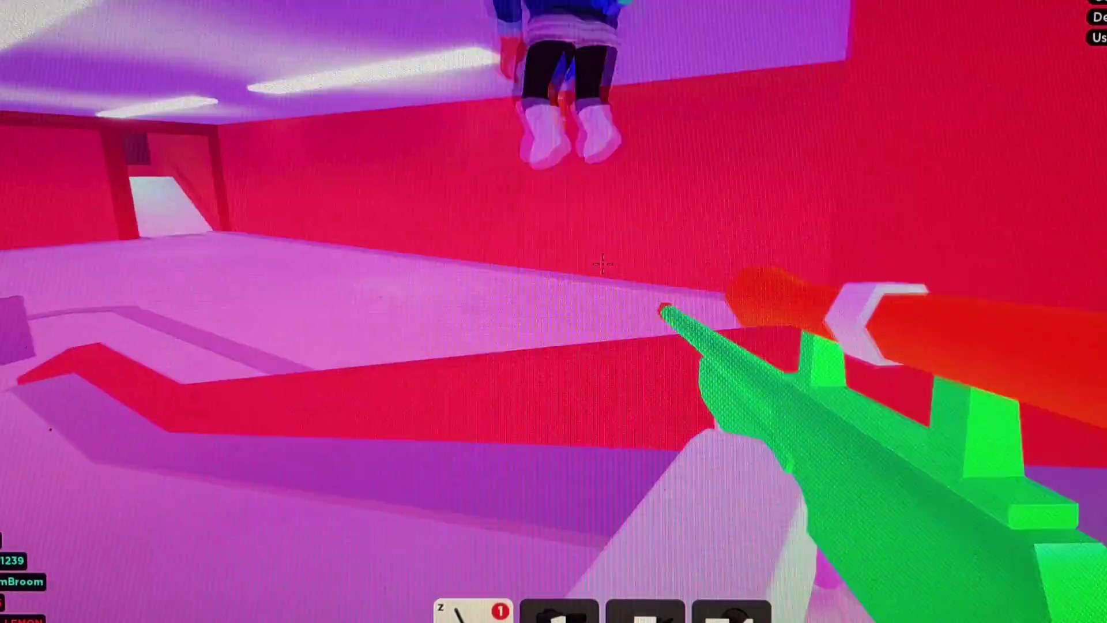
key(w)
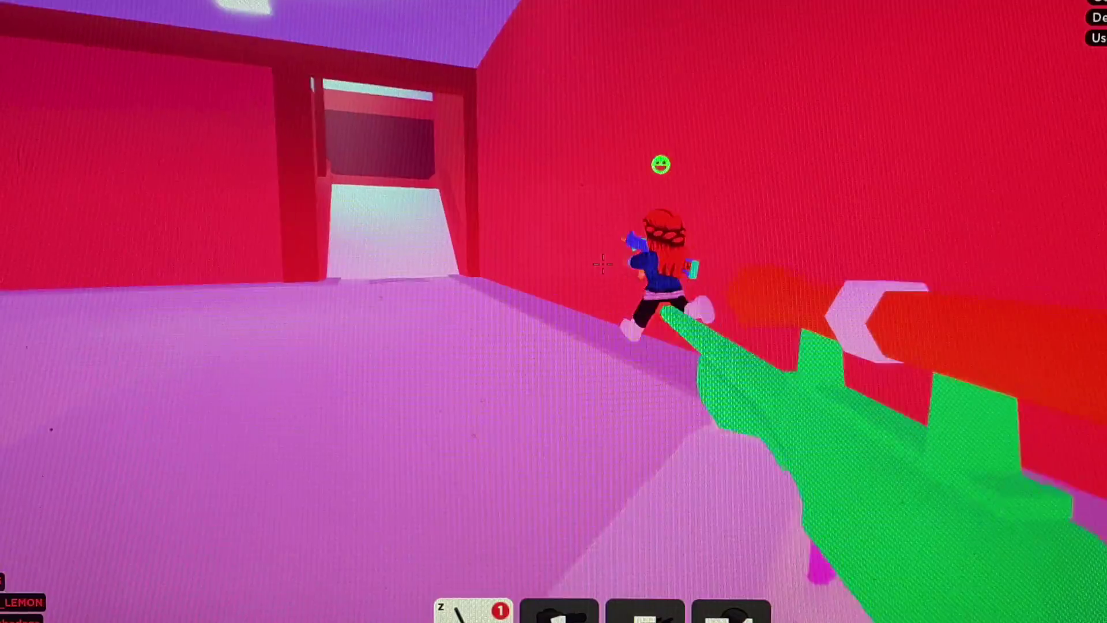
key(w)
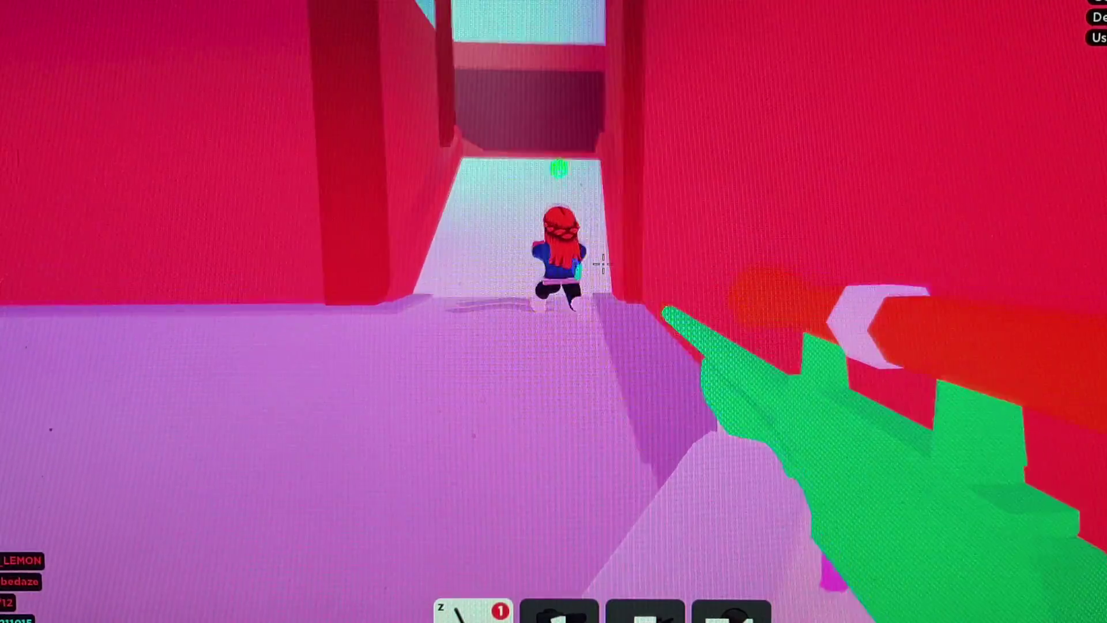
key(w)
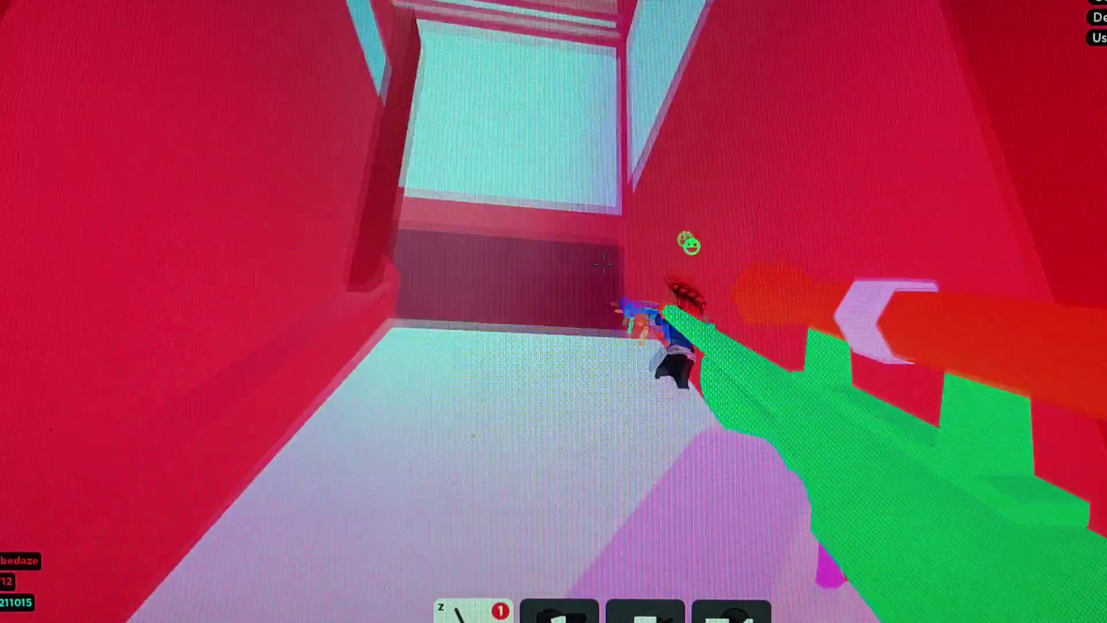
key(w)
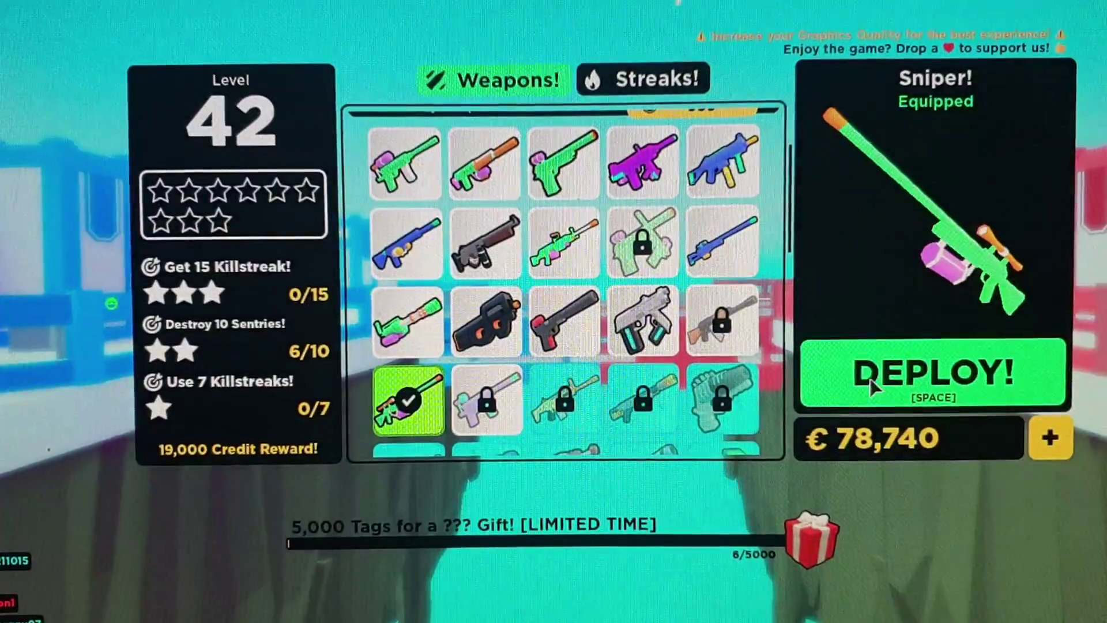
Step: Deploy with the Sniper and move through the blue arch onto the white walkway
click(874, 388)
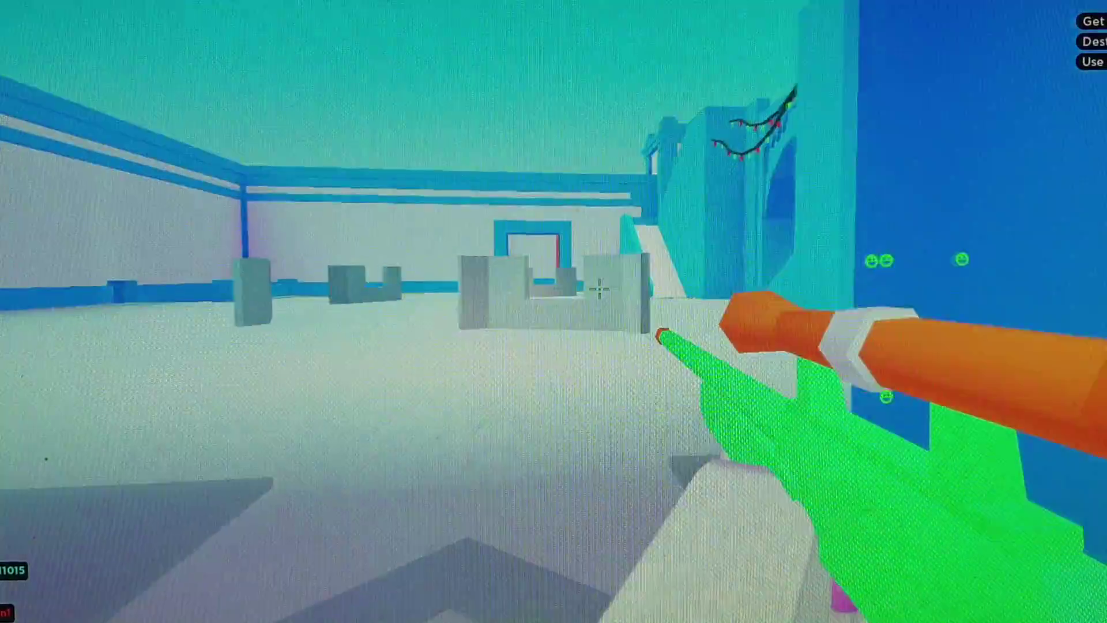
key(w)
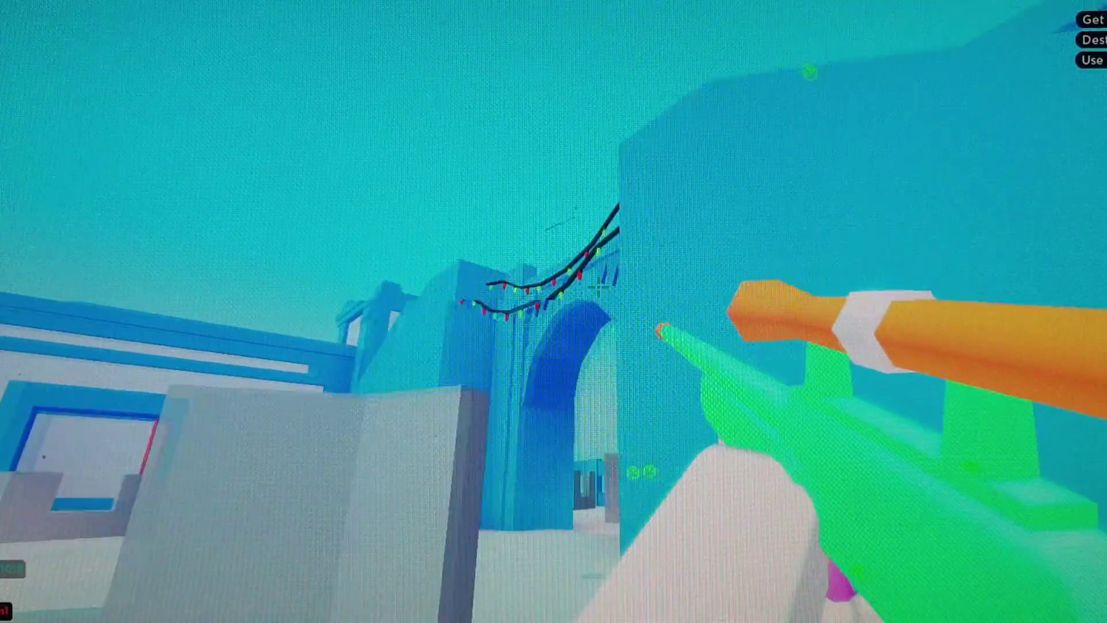
key(w)
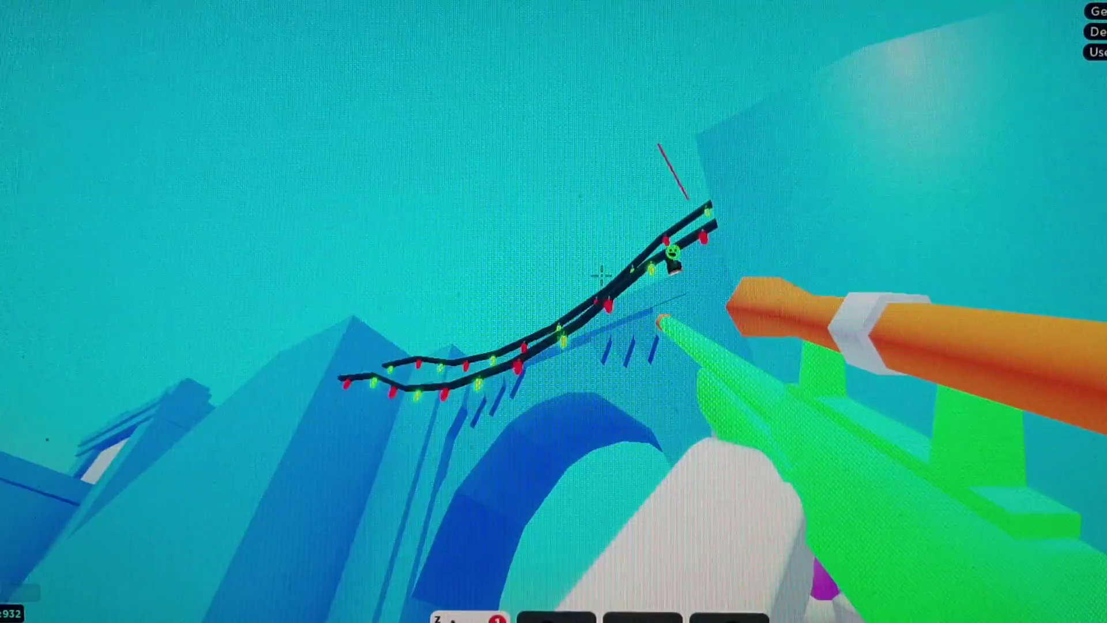
right_click(601, 275)
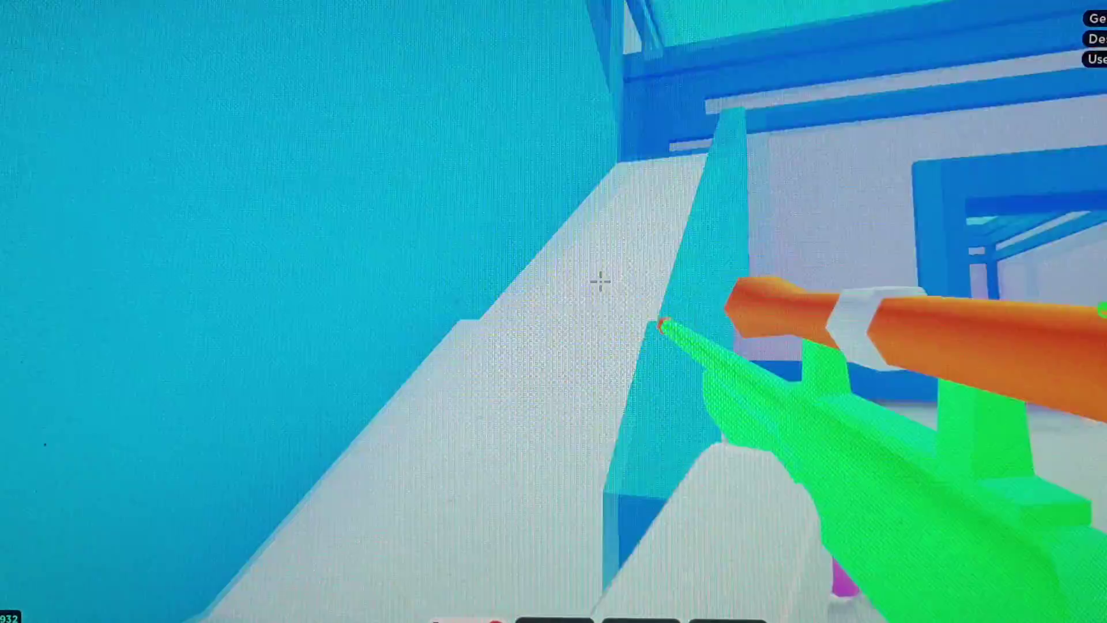
key(w)
key(w)
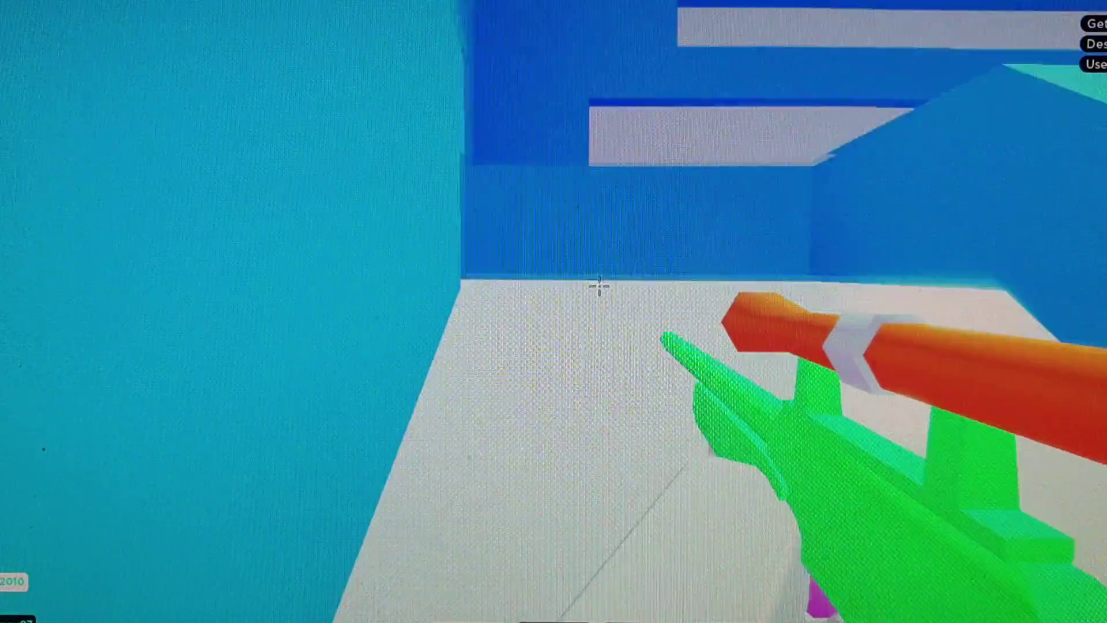
key(w)
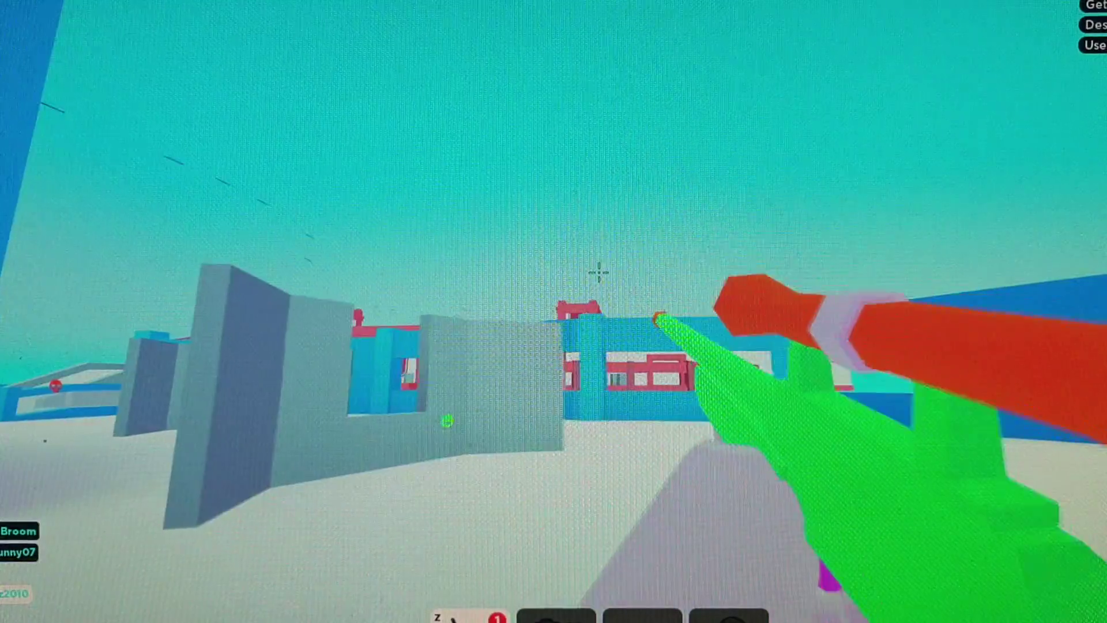
Step: Scope across the arena and tag two opponents, including a longshot on CBEE2000
right_click(598, 271)
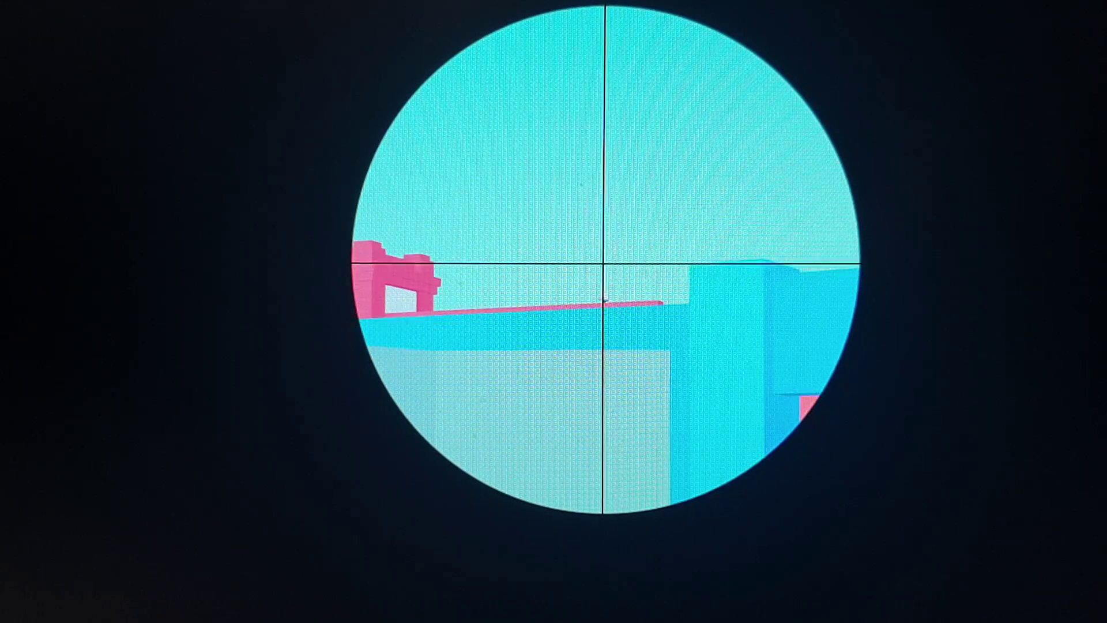
click(604, 262)
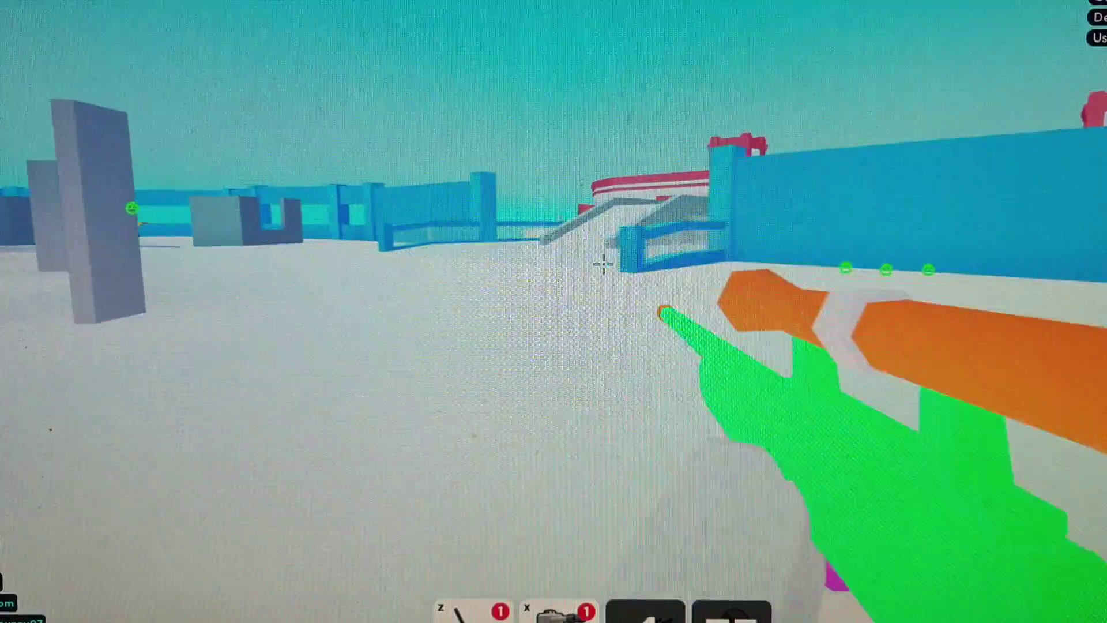
right_click(604, 262)
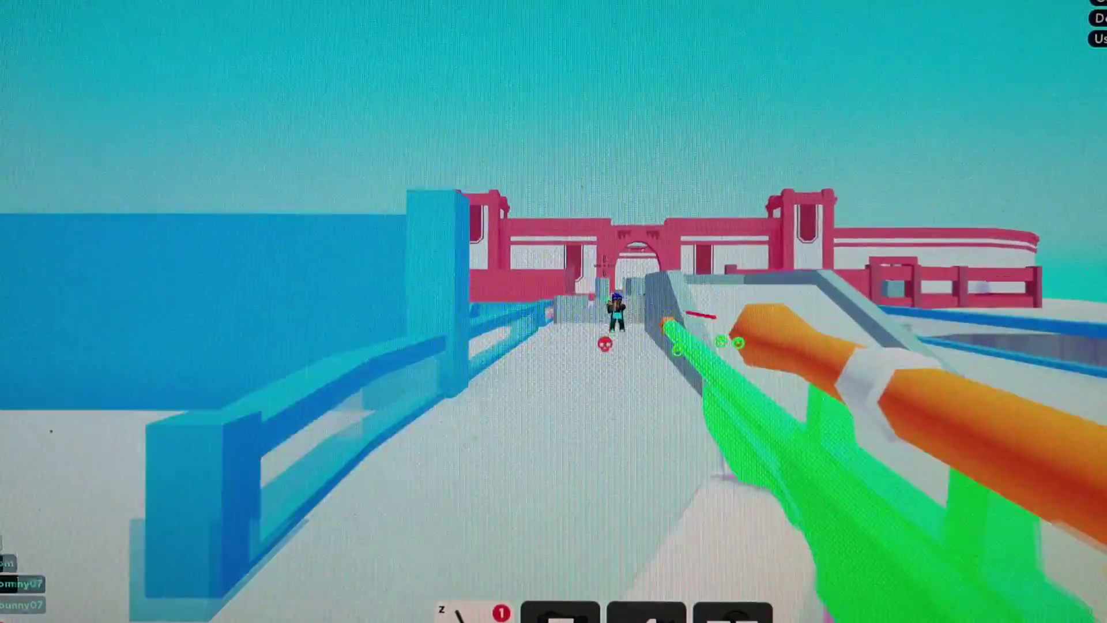
click(602, 262)
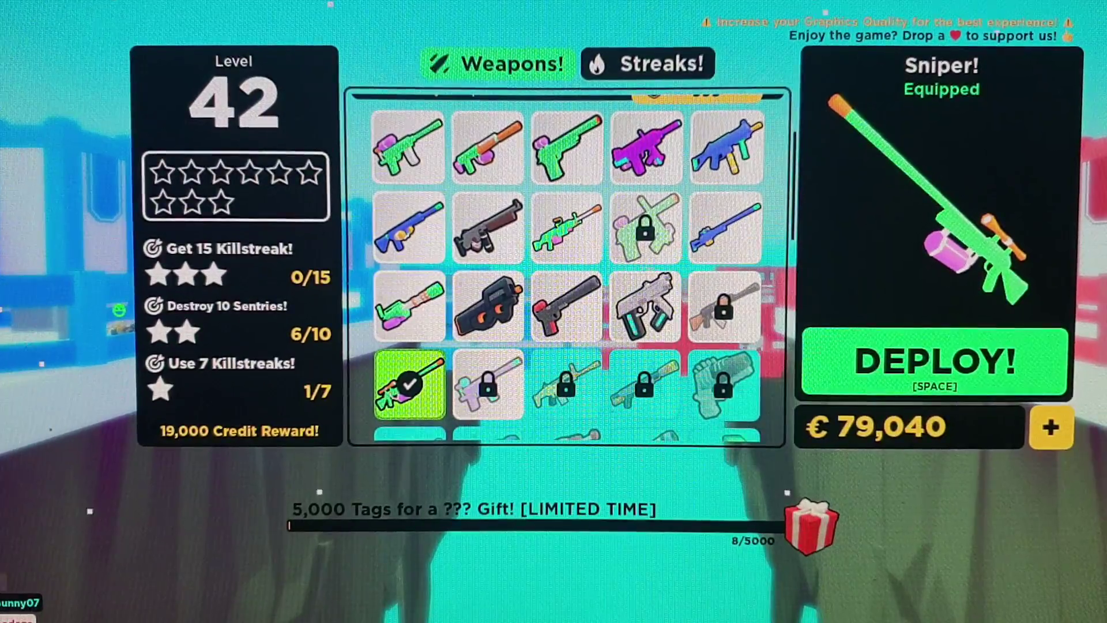
Step: Bring up the leave-game confirmation from the Roblox pause menu
key(Escape)
click(573, 539)
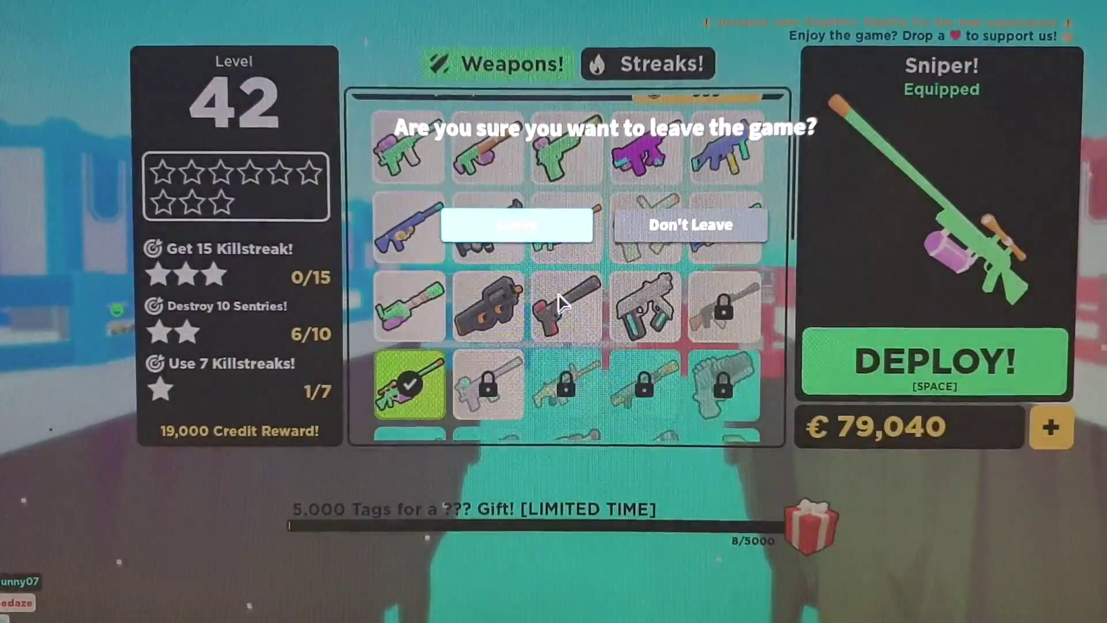